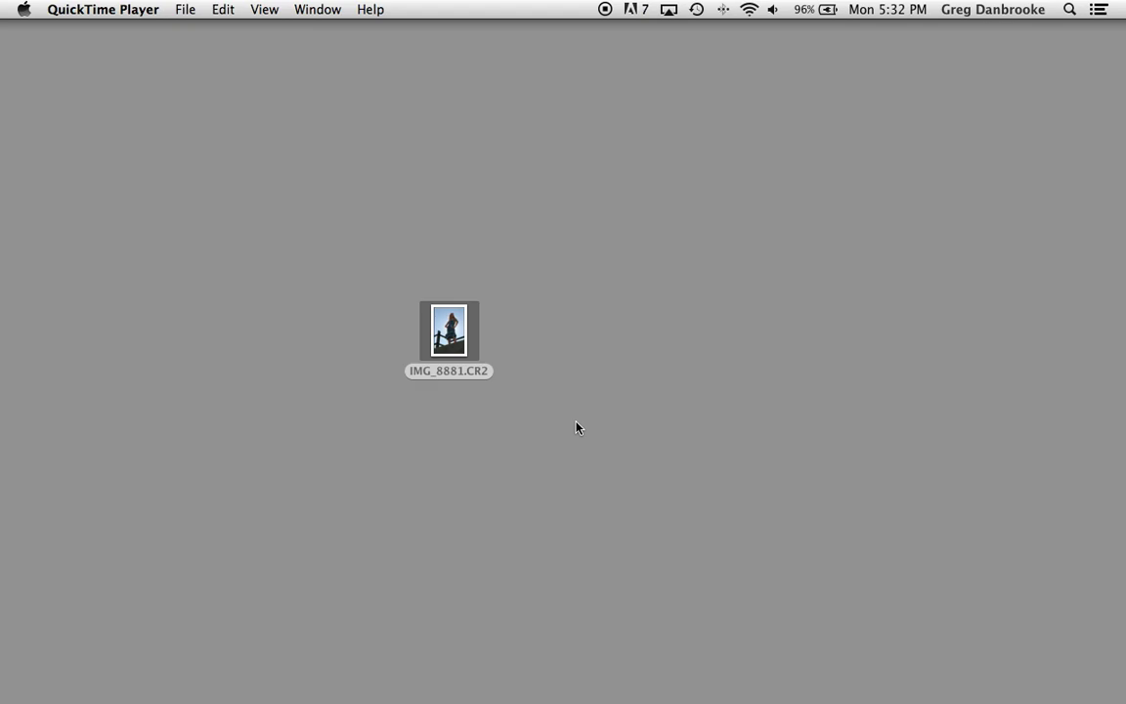
Step: Open the raw photo in Camera Raw and lower Exposure to -0.60
{"action": "double_click", "coordinate": [455, 334]}
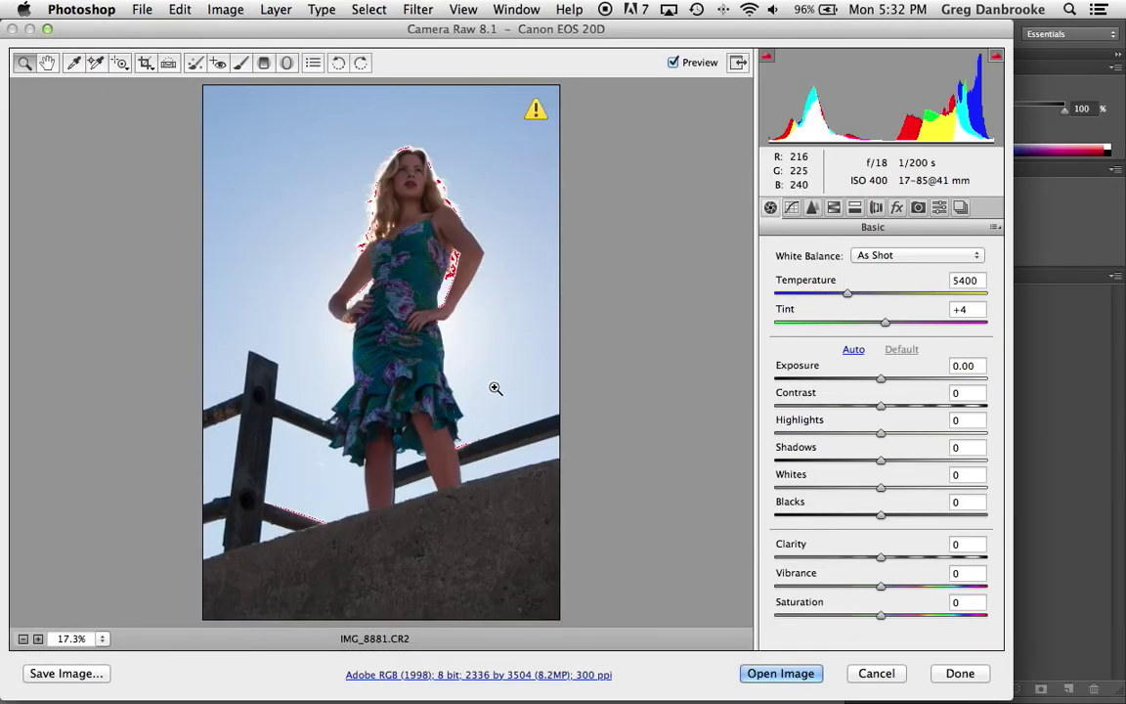
{"action": "left_click", "coordinate": [878, 378]}
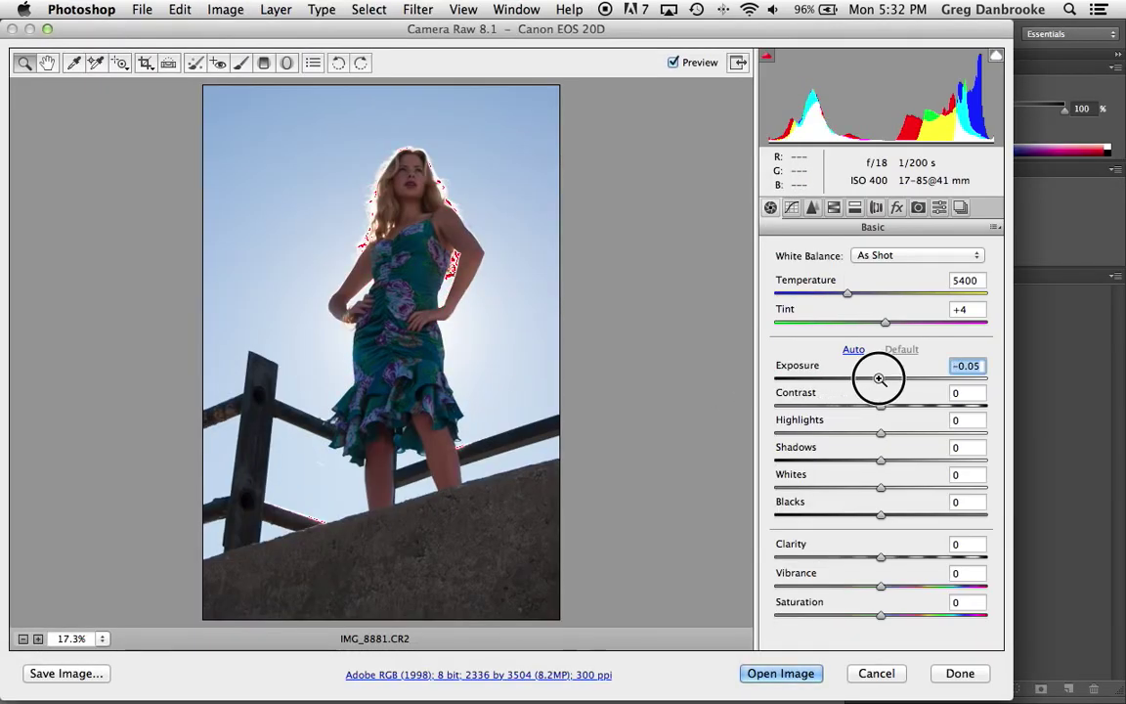
{"action": "left_click_drag", "start_coordinate": [879, 379], "coordinate": [868, 378]}
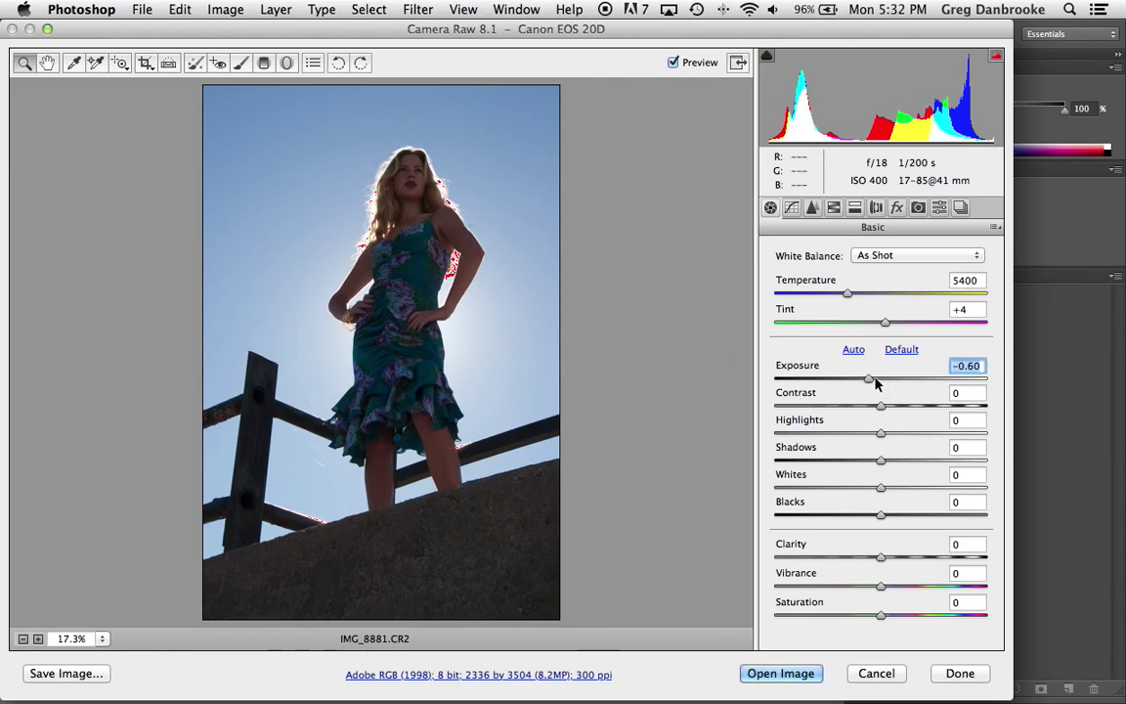
Step: Open the adjusted photo in Photoshop in full-screen view, zoomed in on the model
{"action": "left_click", "coordinate": [780, 673]}
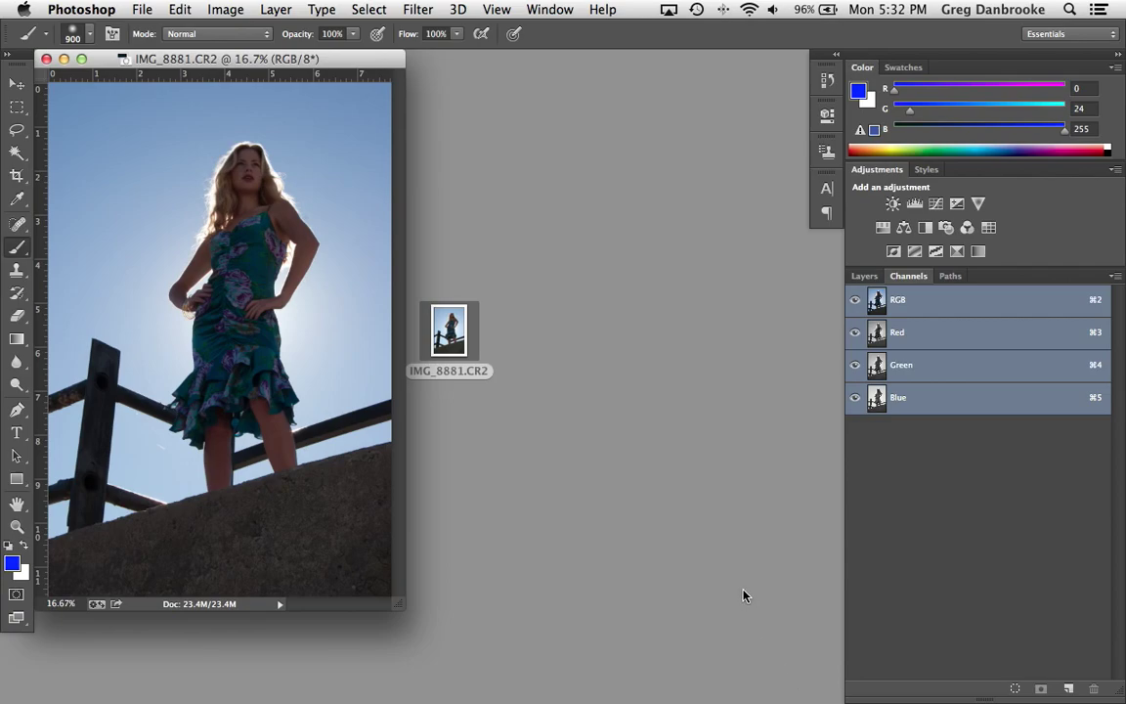
{"action": "key", "text": "f"}
{"action": "mouse_move", "coordinate": [528, 262]}
{"action": "left_mouse_down"}
{"action": "mouse_move", "coordinate": [586, 259]}
{"action": "mouse_move", "coordinate": [546, 285]}
{"action": "mouse_move", "coordinate": [528, 326]}
{"action": "left_mouse_up"}
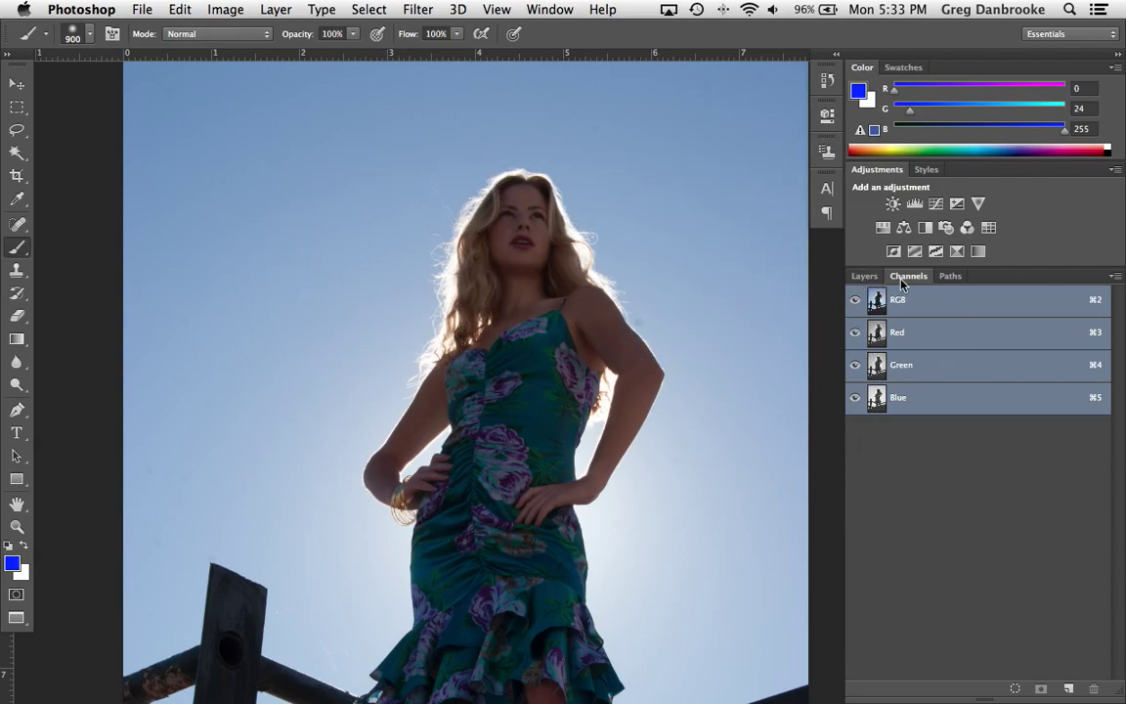
Step: Compare the Red, Green and Blue channels, ending with only Blue displayed
{"action": "left_click", "coordinate": [940, 334]}
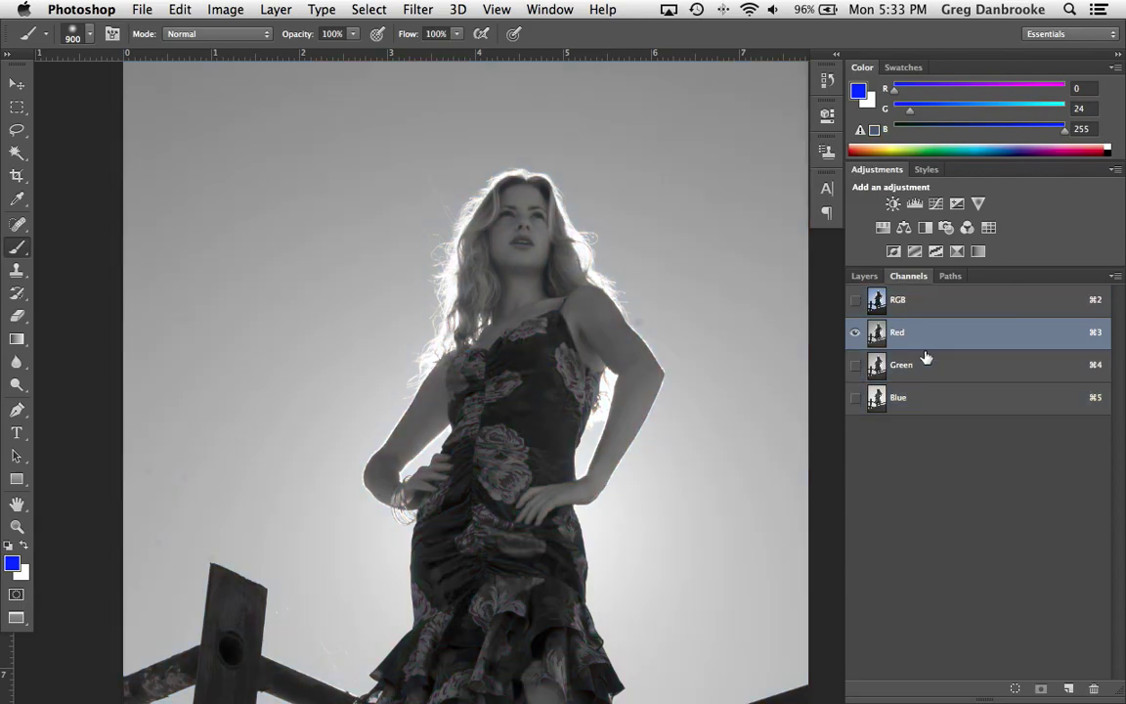
{"action": "left_click", "coordinate": [928, 367]}
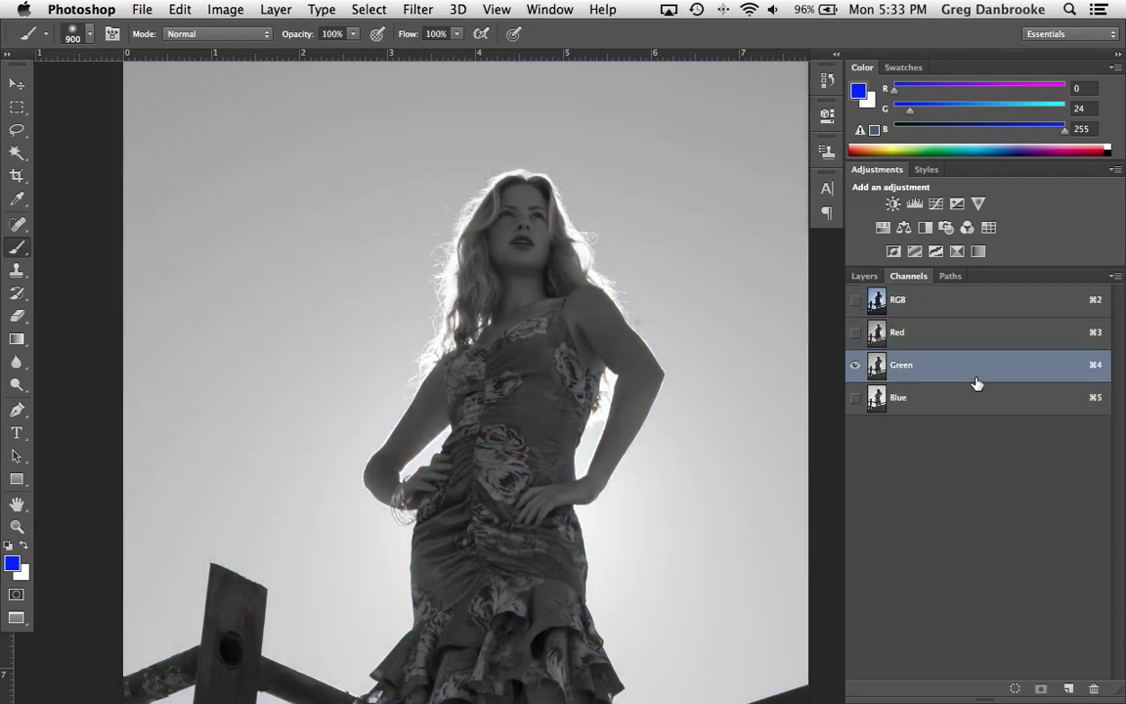
{"action": "left_click", "coordinate": [949, 405]}
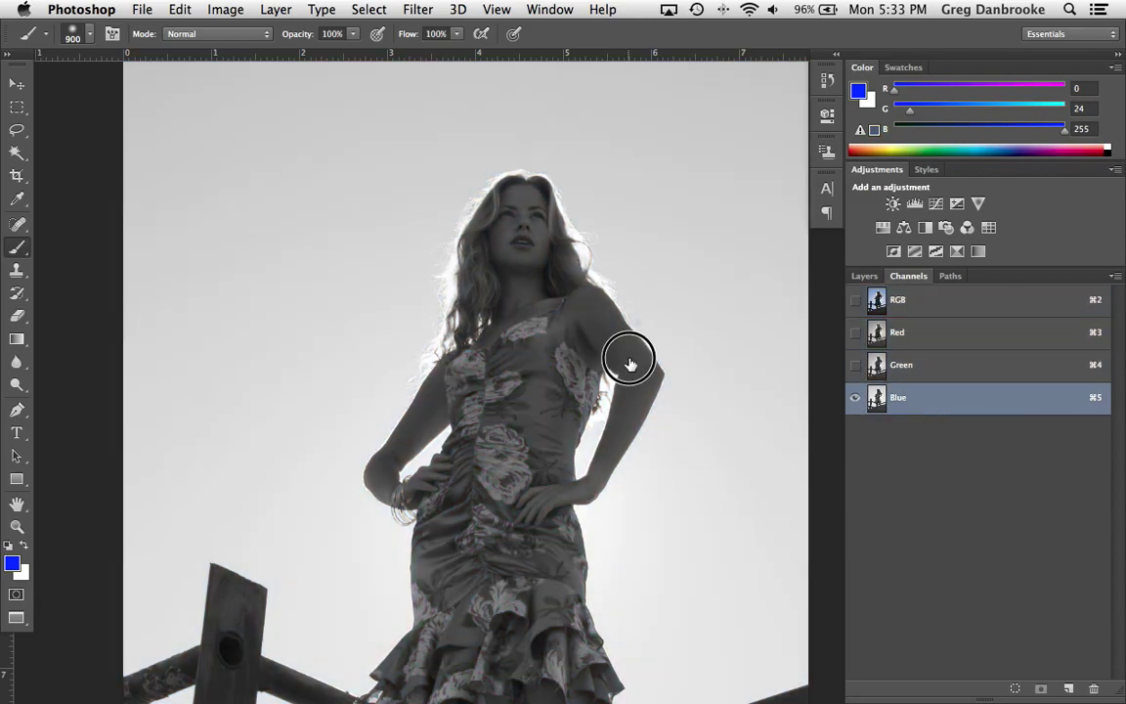
{"action": "key", "text": "super+minus"}
{"action": "key", "text": "super+minus"}
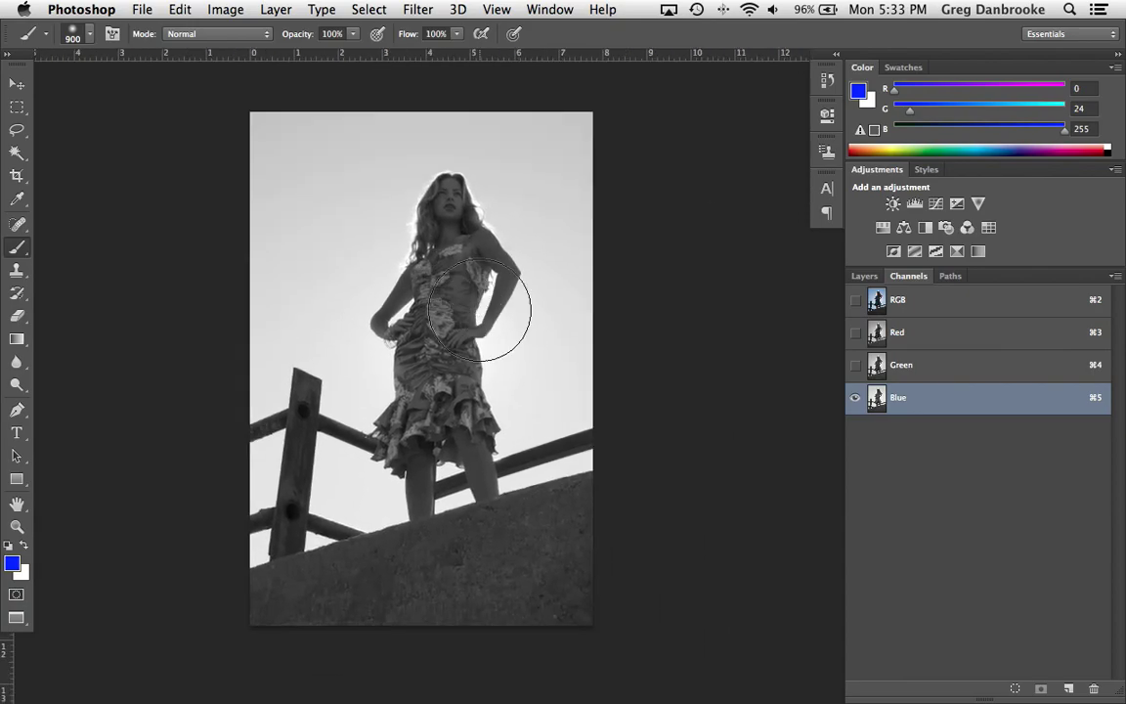
{"action": "left_click", "coordinate": [899, 330]}
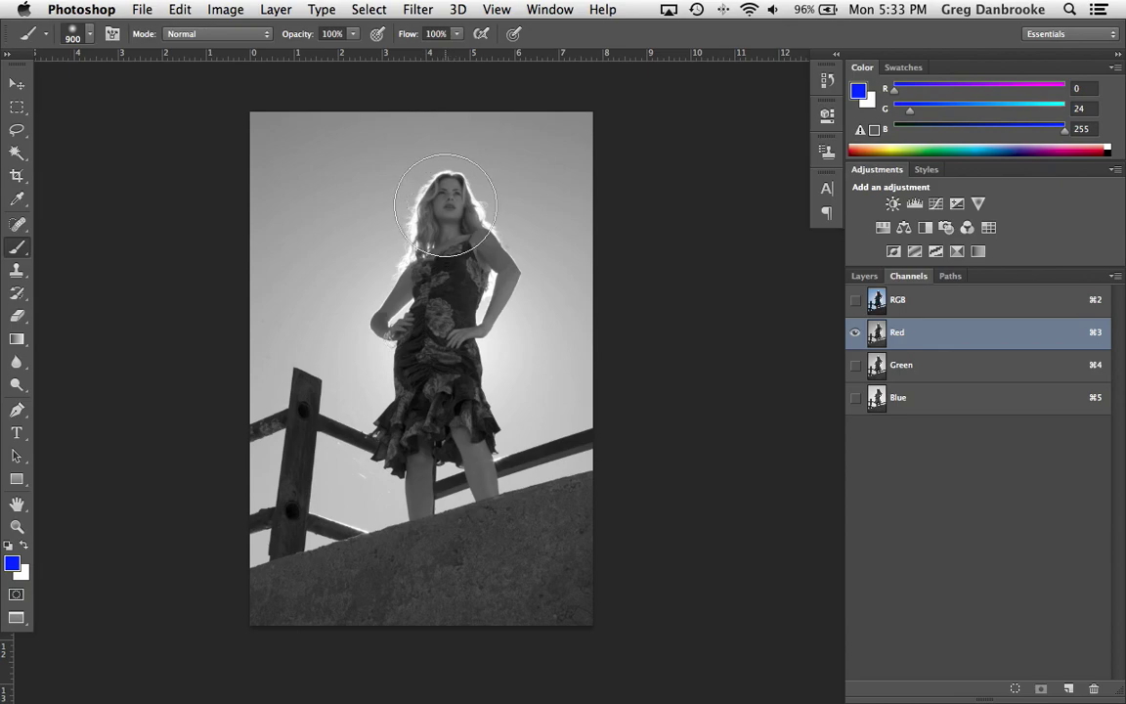
{"action": "left_click", "coordinate": [926, 365]}
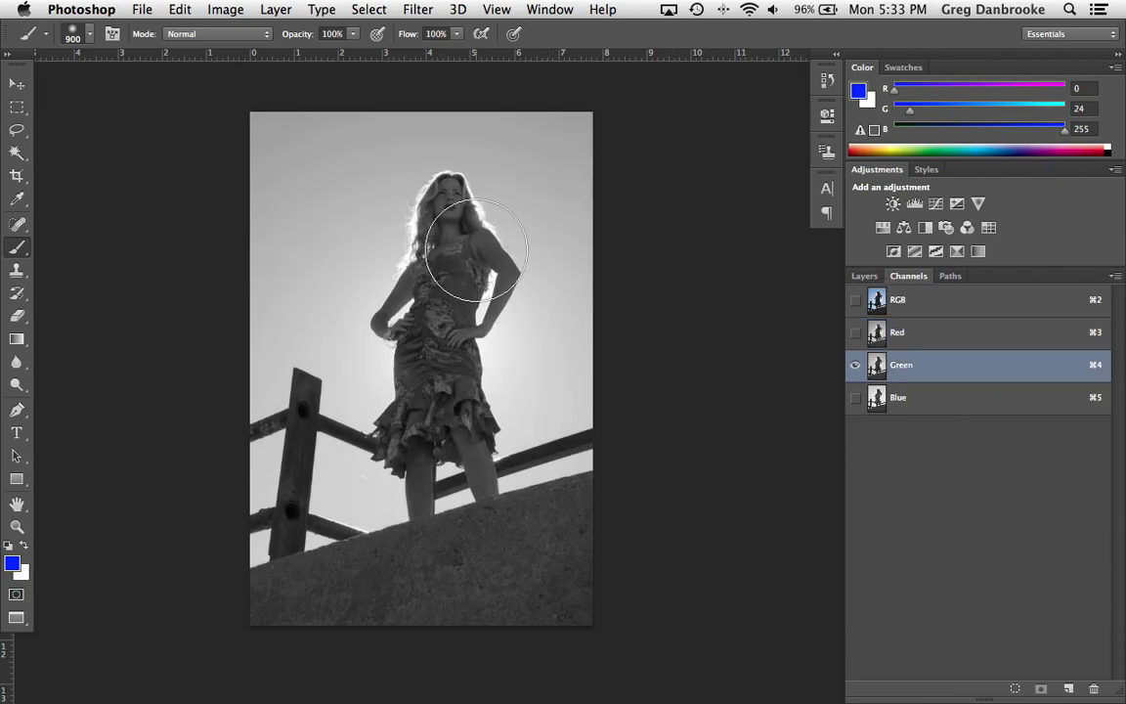
{"action": "left_click", "coordinate": [976, 402]}
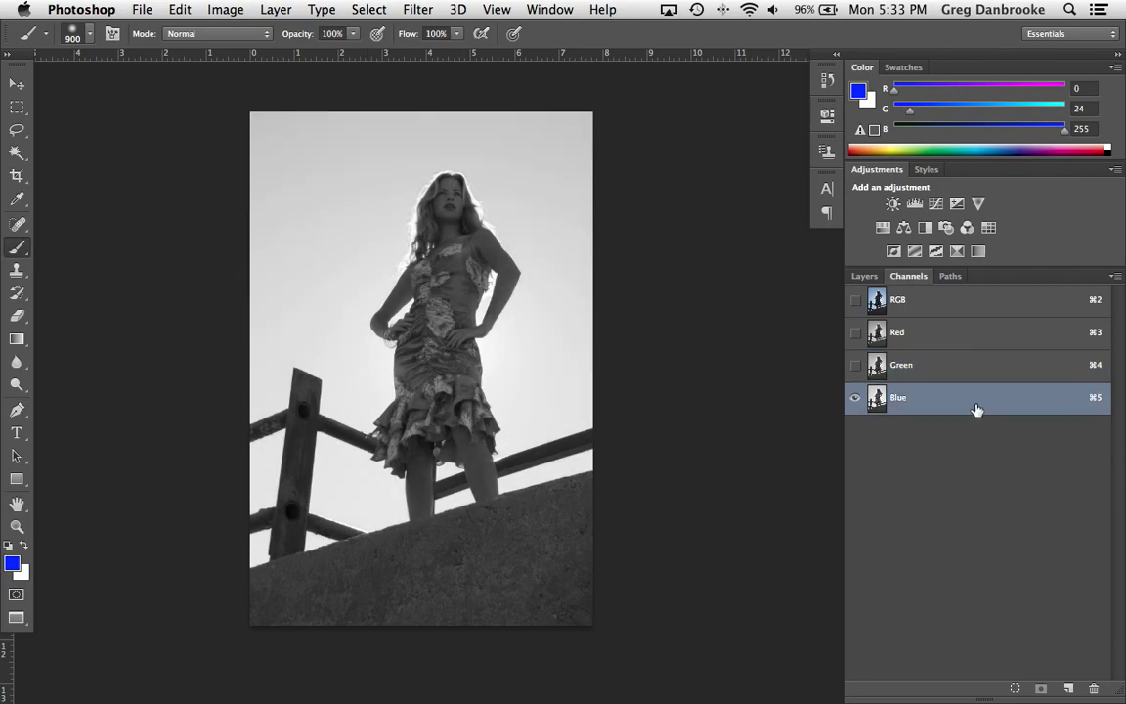
Step: Duplicate the Blue channel into a new Blue copy channel
{"action": "right_click", "coordinate": [902, 399]}
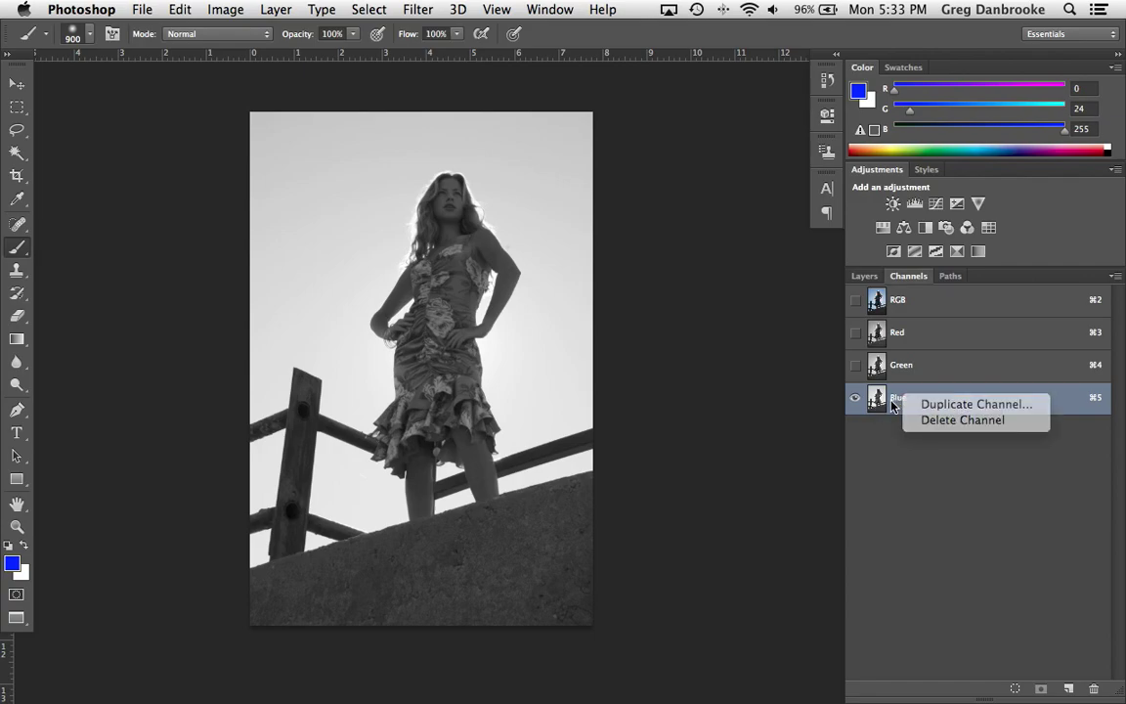
{"action": "key", "text": "Escape"}
{"action": "left_click_drag", "start_coordinate": [938, 406], "coordinate": [1067, 688]}
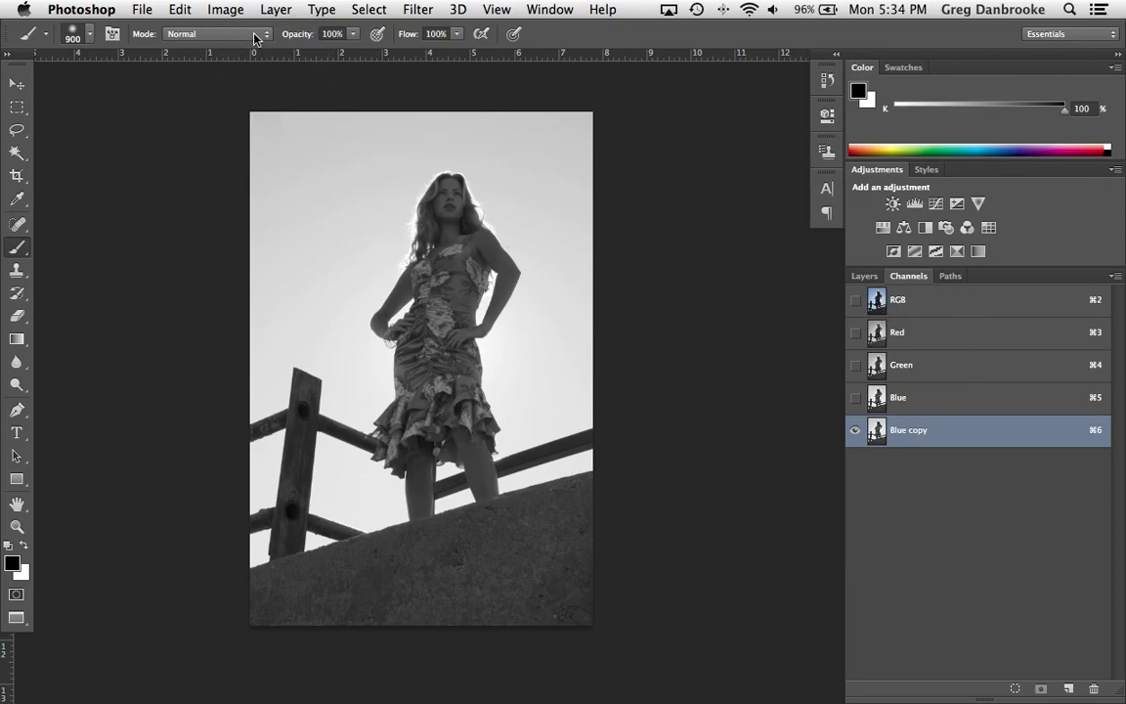
Step: Open Levels for the Blue copy channel and move its window off the photo
{"action": "left_click", "coordinate": [224, 9]}
{"action": "mouse_move", "coordinate": [223, 61]}
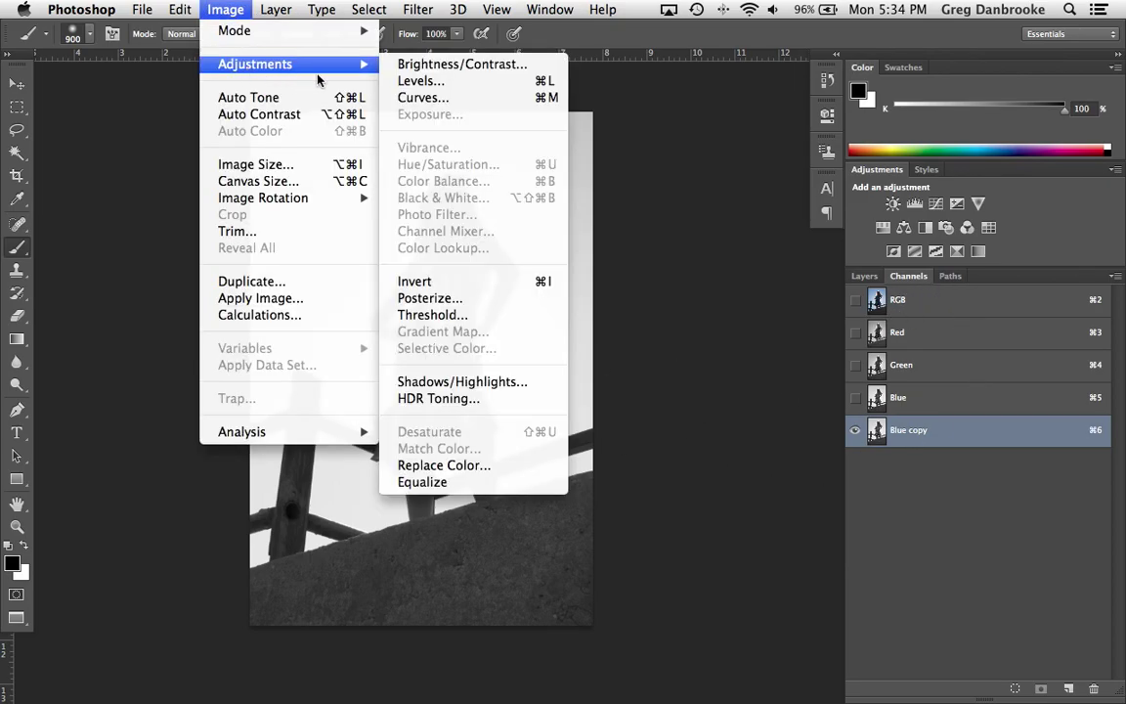
{"action": "left_click", "coordinate": [433, 83]}
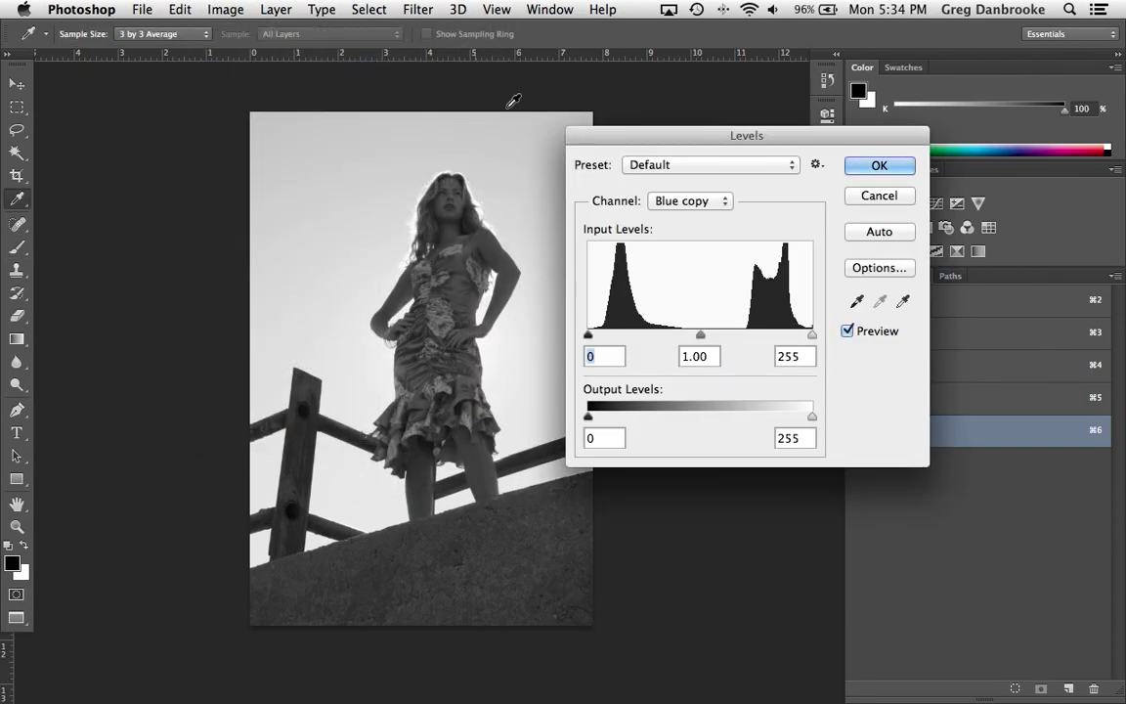
{"action": "left_click_drag", "start_coordinate": [681, 138], "coordinate": [716, 151]}
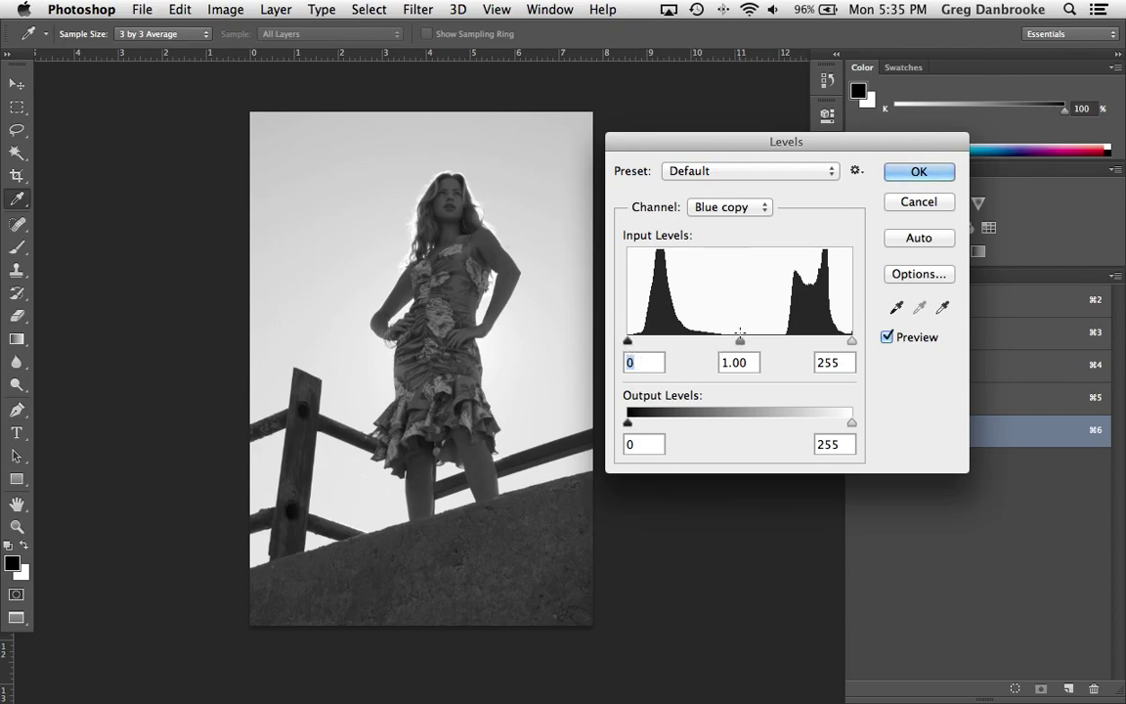
Step: Zoom in and out to inspect the model's head, face, shoulder and chest
{"action": "left_click", "coordinate": [430, 298], "text": "super+space"}
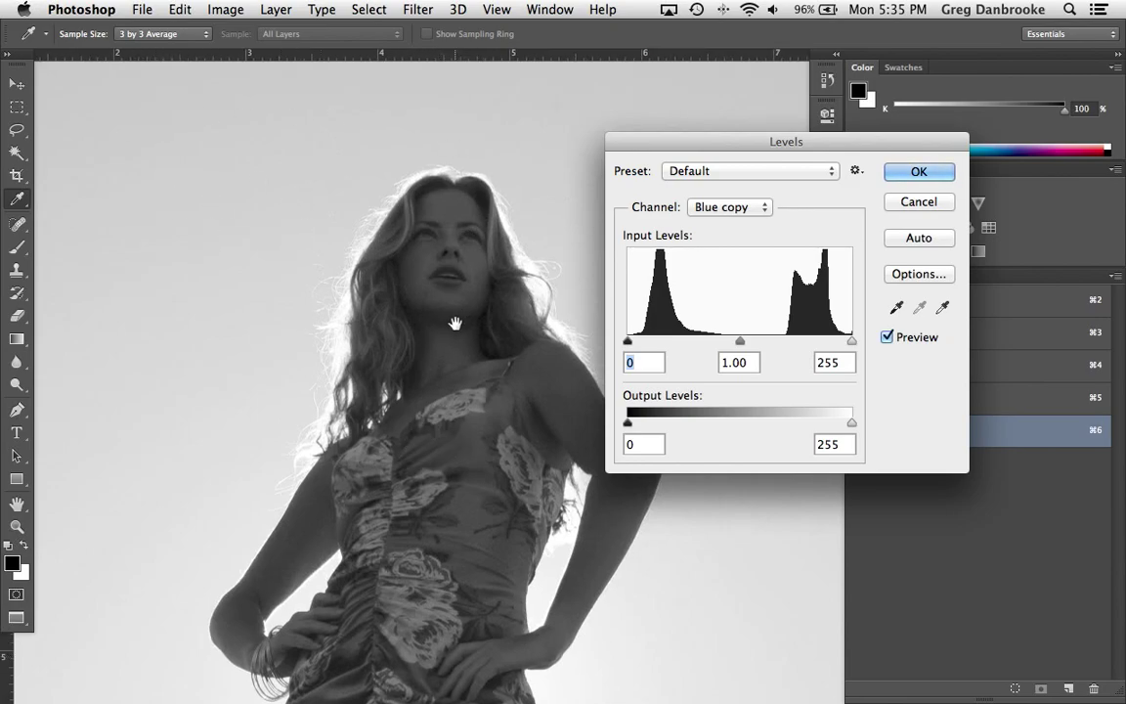
{"action": "left_click", "coordinate": [418, 282], "text": "alt+space"}
{"action": "left_click", "coordinate": [420, 279], "text": "alt+space"}
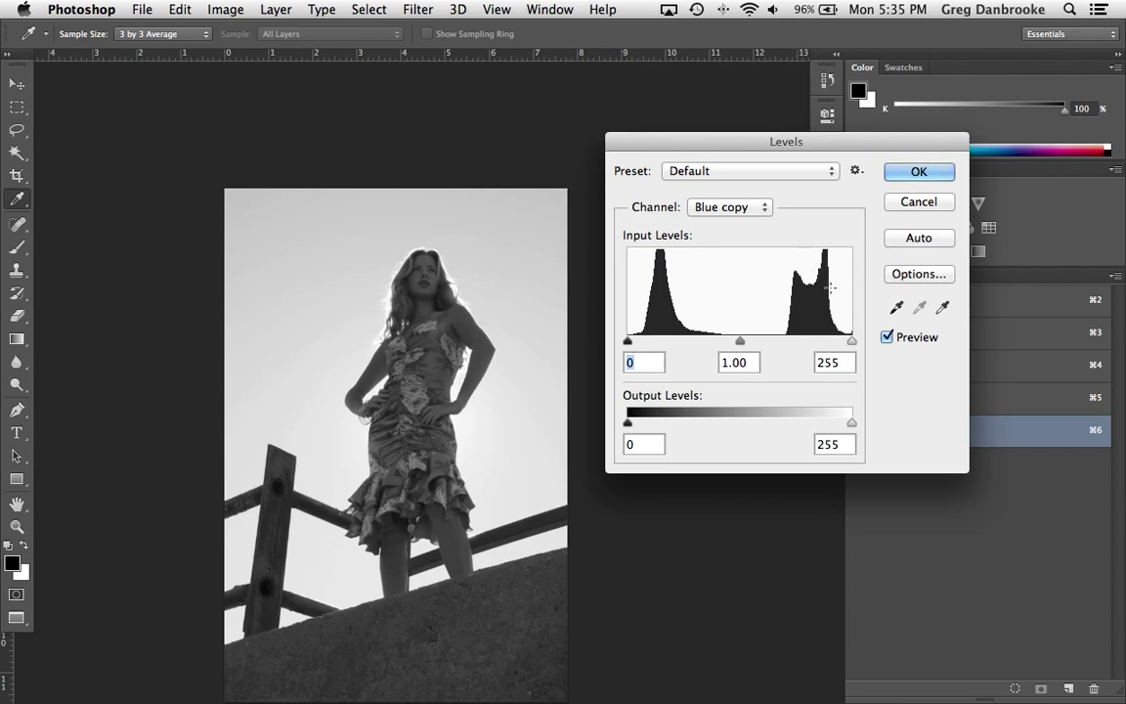
{"action": "left_click", "coordinate": [453, 261], "text": "super"}
{"action": "left_click", "coordinate": [448, 270], "text": "super"}
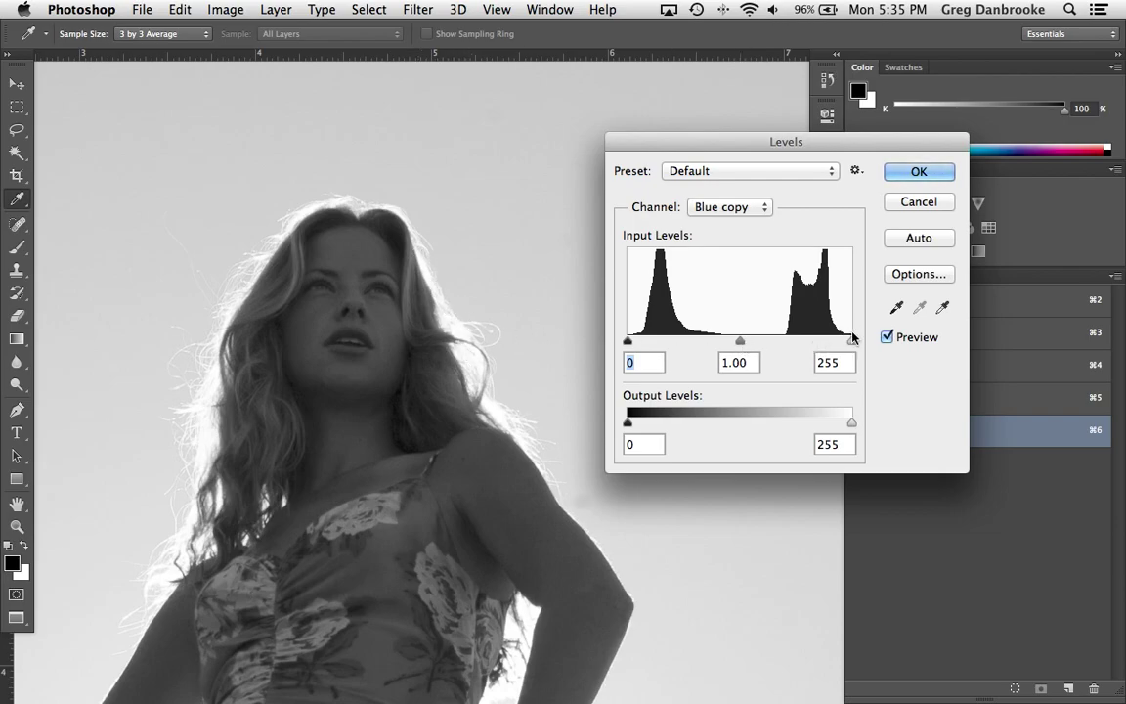
{"action": "left_click", "coordinate": [372, 331], "text": "alt+super"}
{"action": "left_click", "coordinate": [367, 333], "text": "alt+super"}
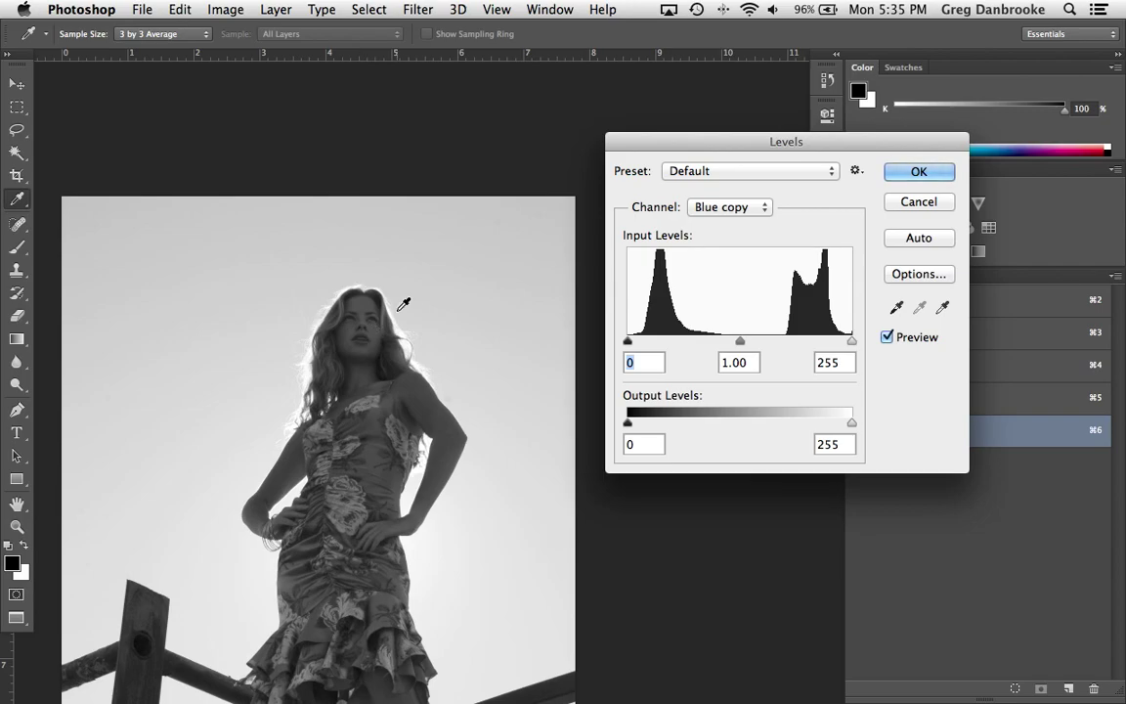
{"action": "left_click", "coordinate": [404, 327], "text": "alt+super"}
{"action": "left_click", "coordinate": [405, 326], "text": "alt+super"}
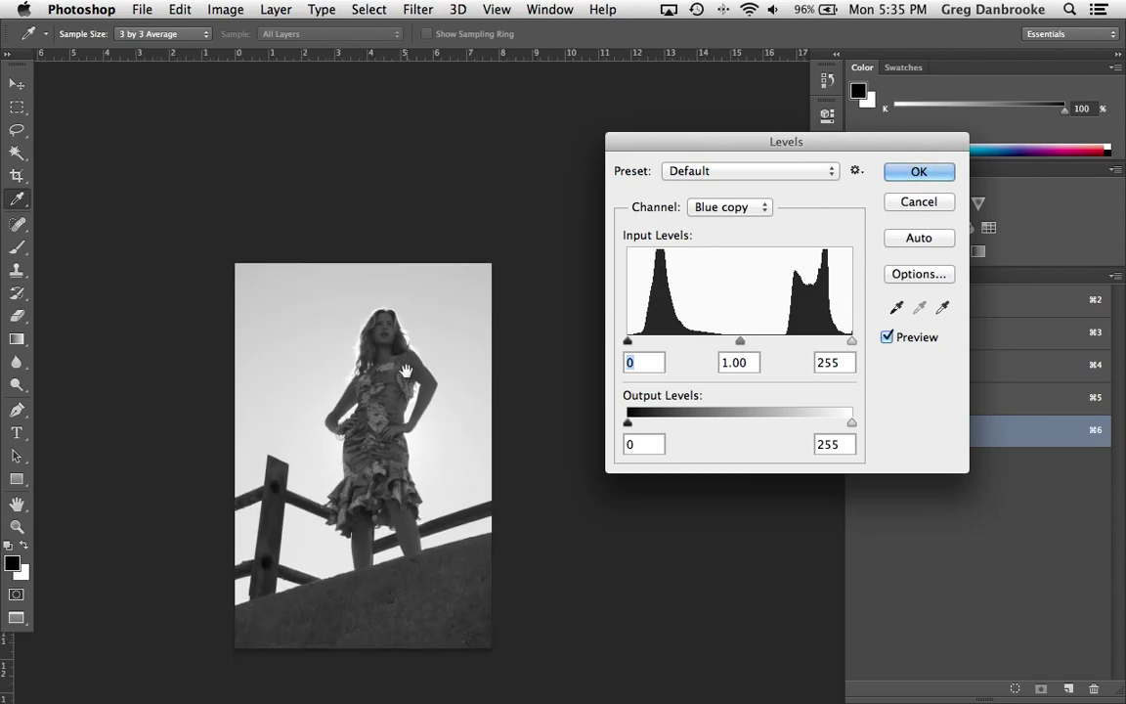
{"action": "left_click", "coordinate": [422, 228], "text": "alt+super"}
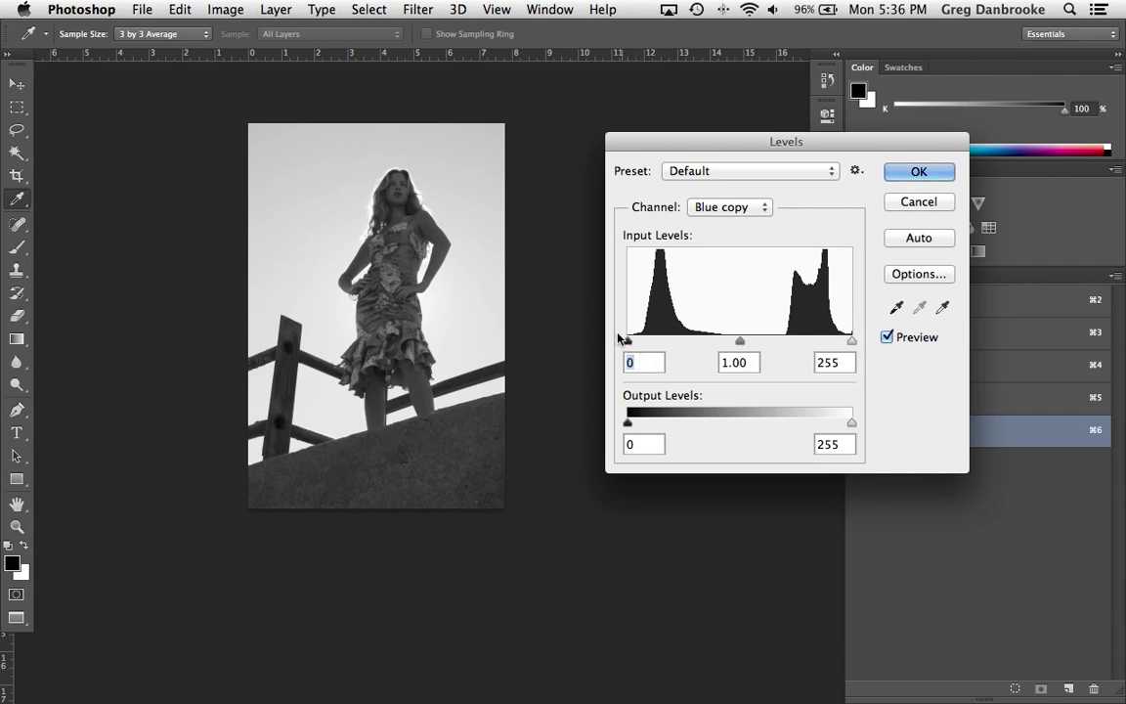
{"action": "left_click", "coordinate": [367, 237]}
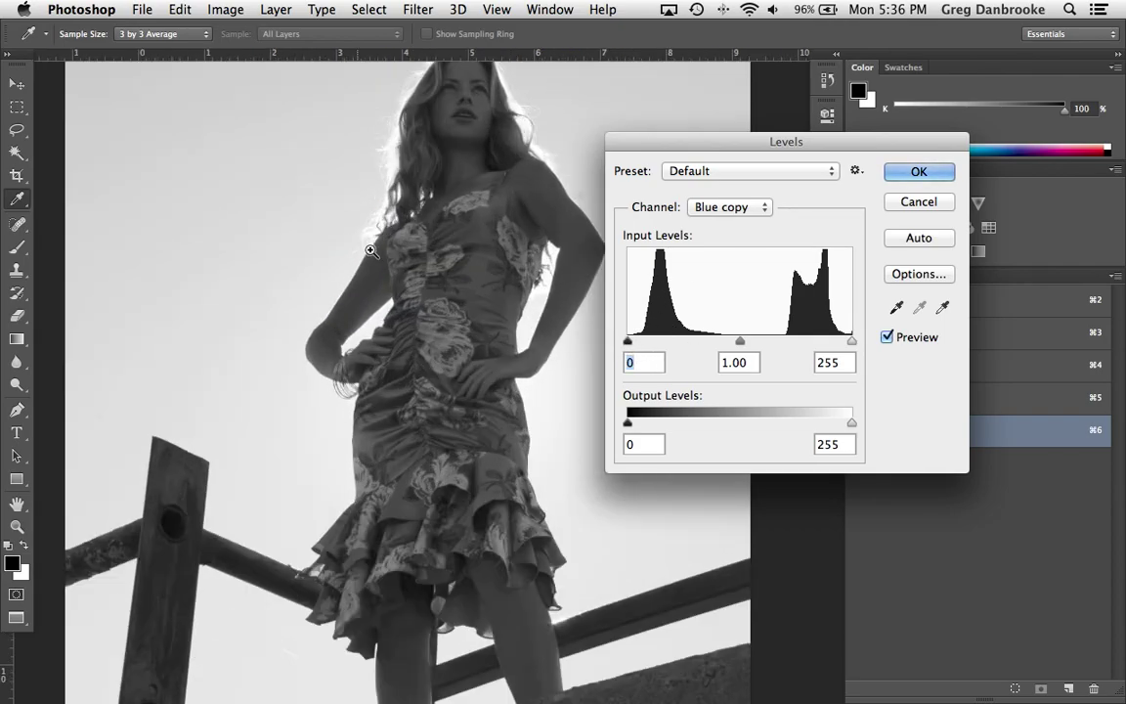
{"action": "left_click", "coordinate": [427, 327]}
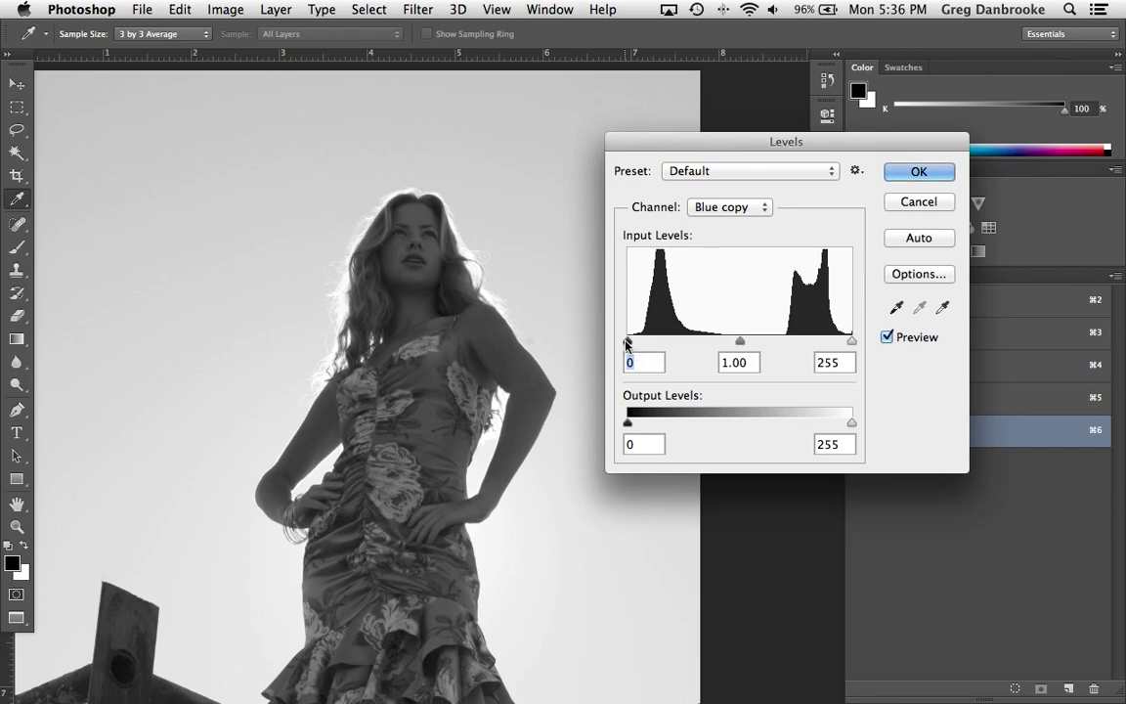
Step: Raise the Levels black point to darken the model and lower the white point to whiten the sky
{"action": "left_click_drag", "start_coordinate": [627, 344], "coordinate": [682, 347]}
{"action": "left_click", "coordinate": [456, 261], "text": "super"}
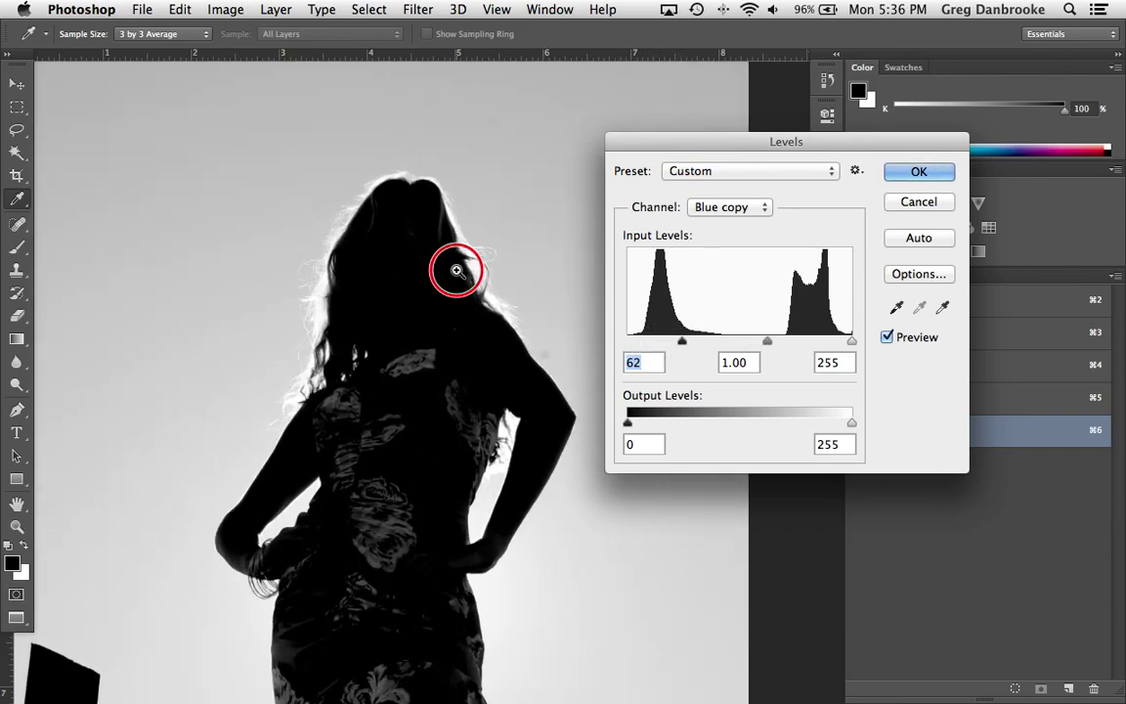
{"action": "left_click", "coordinate": [421, 259], "text": "super"}
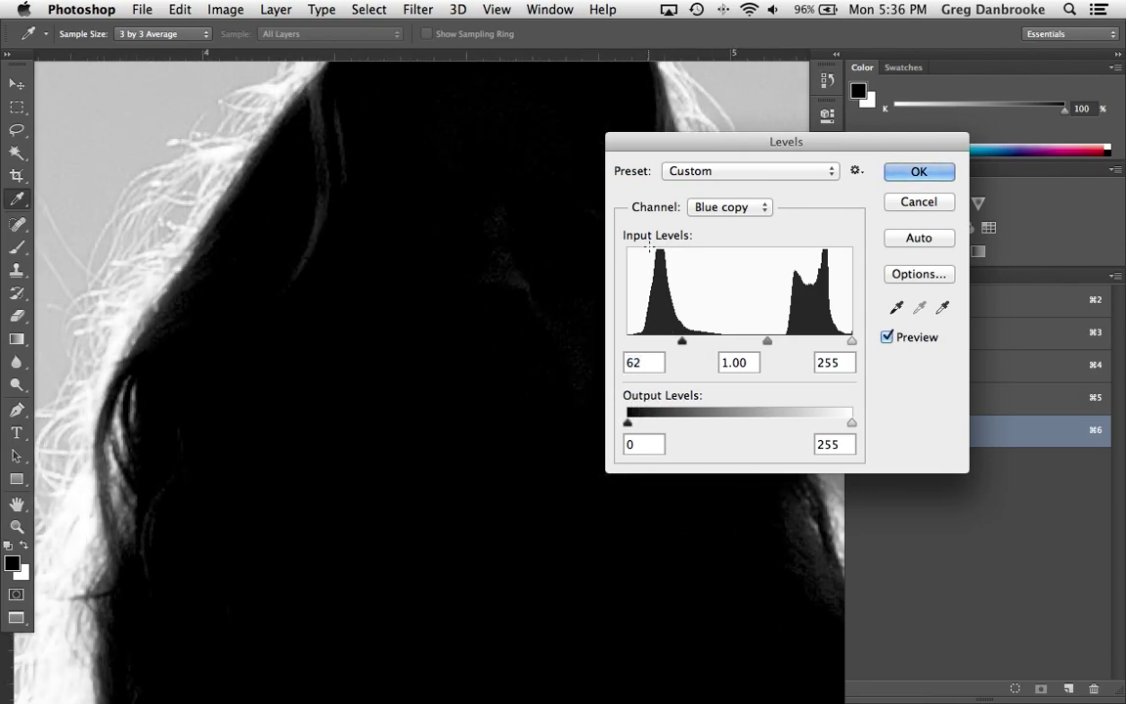
{"action": "mouse_move", "coordinate": [682, 343]}
{"action": "left_mouse_down"}
{"action": "mouse_move", "coordinate": [658, 344]}
{"action": "mouse_move", "coordinate": [714, 346]}
{"action": "mouse_move", "coordinate": [700, 342]}
{"action": "left_mouse_up"}
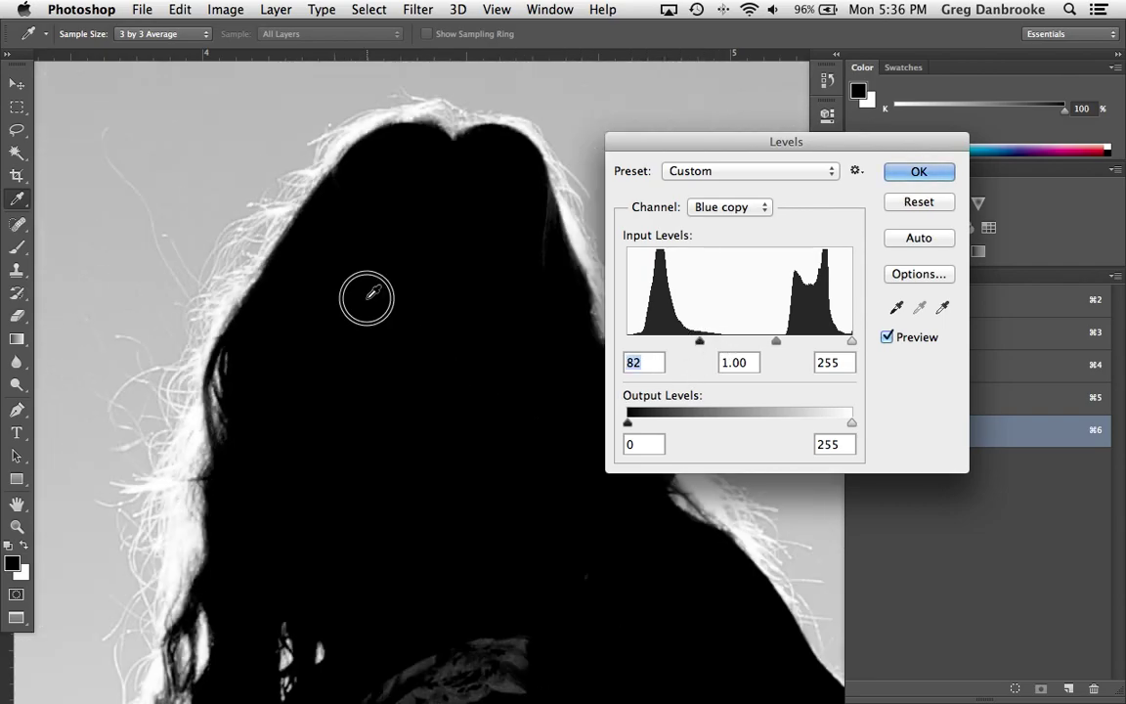
{"action": "scroll", "coordinate": [366, 298], "scroll_direction": "down", "scroll_amount": 4}
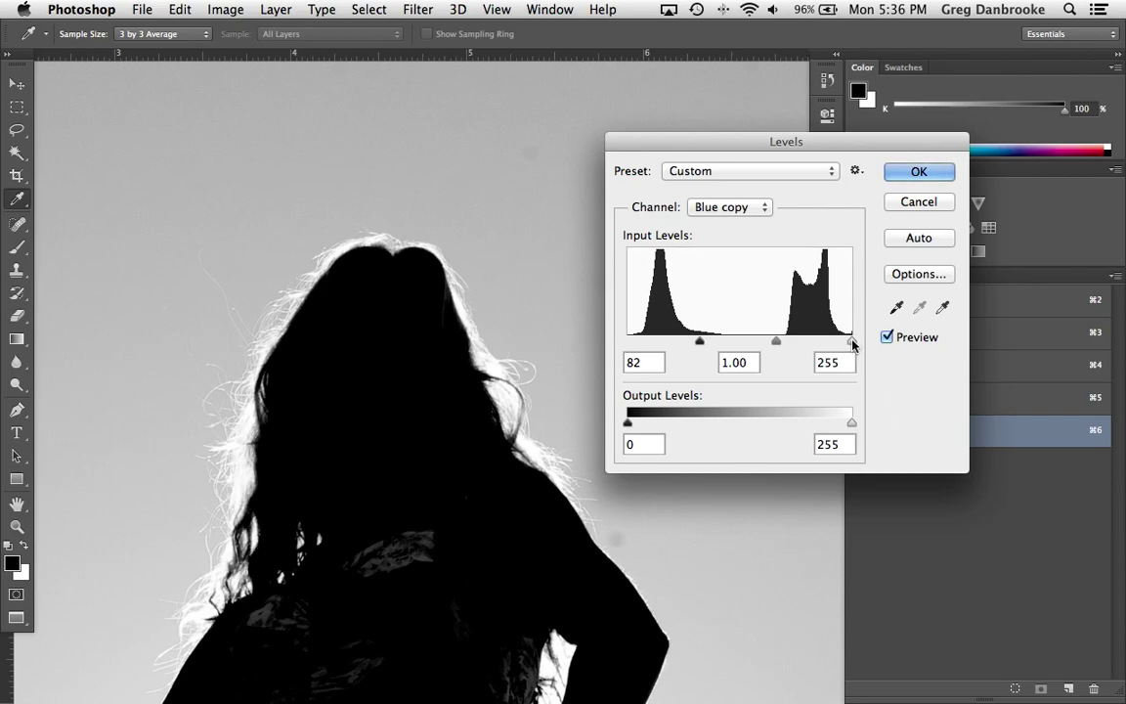
{"action": "left_click_drag", "start_coordinate": [852, 344], "coordinate": [787, 344]}
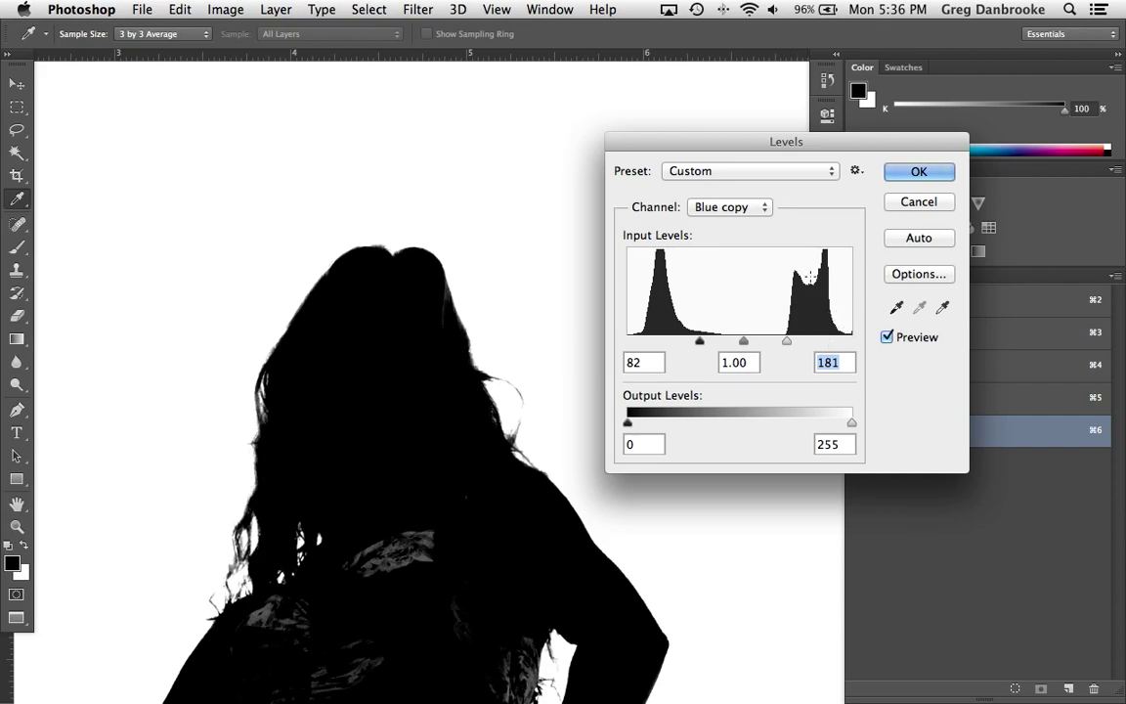
{"action": "left_click_drag", "start_coordinate": [788, 345], "coordinate": [782, 345]}
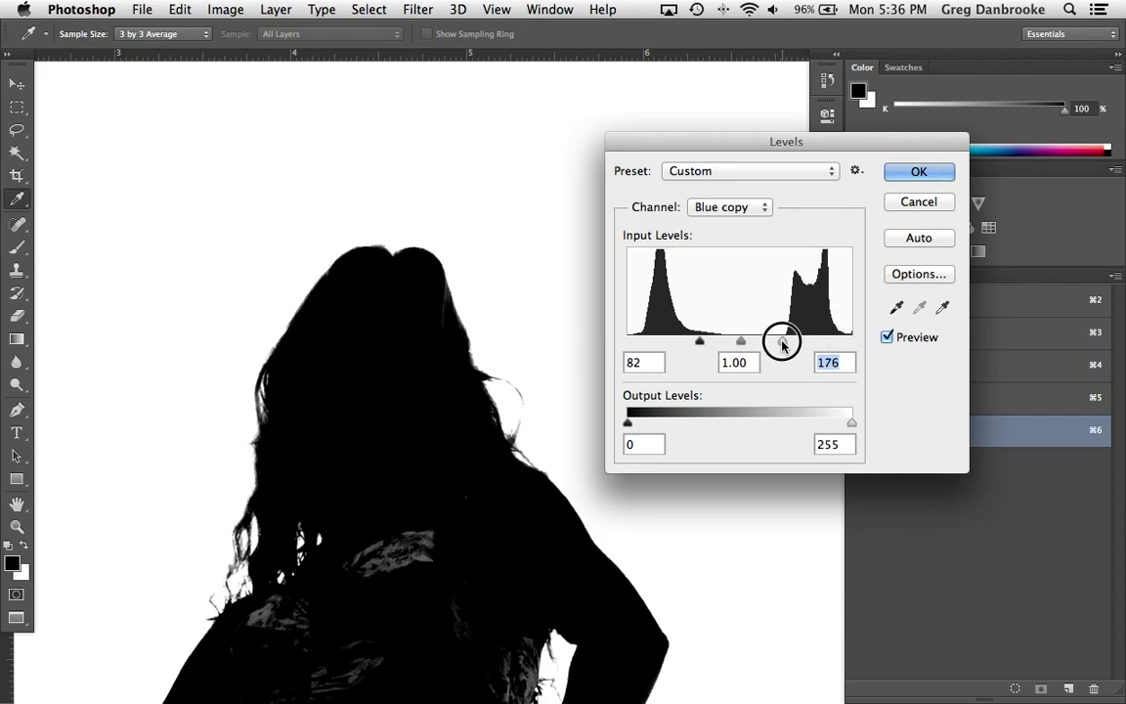
Step: Refine Levels to black 86 and white 177 while checking the hair edge up close
{"action": "key", "text": "super+equal"}
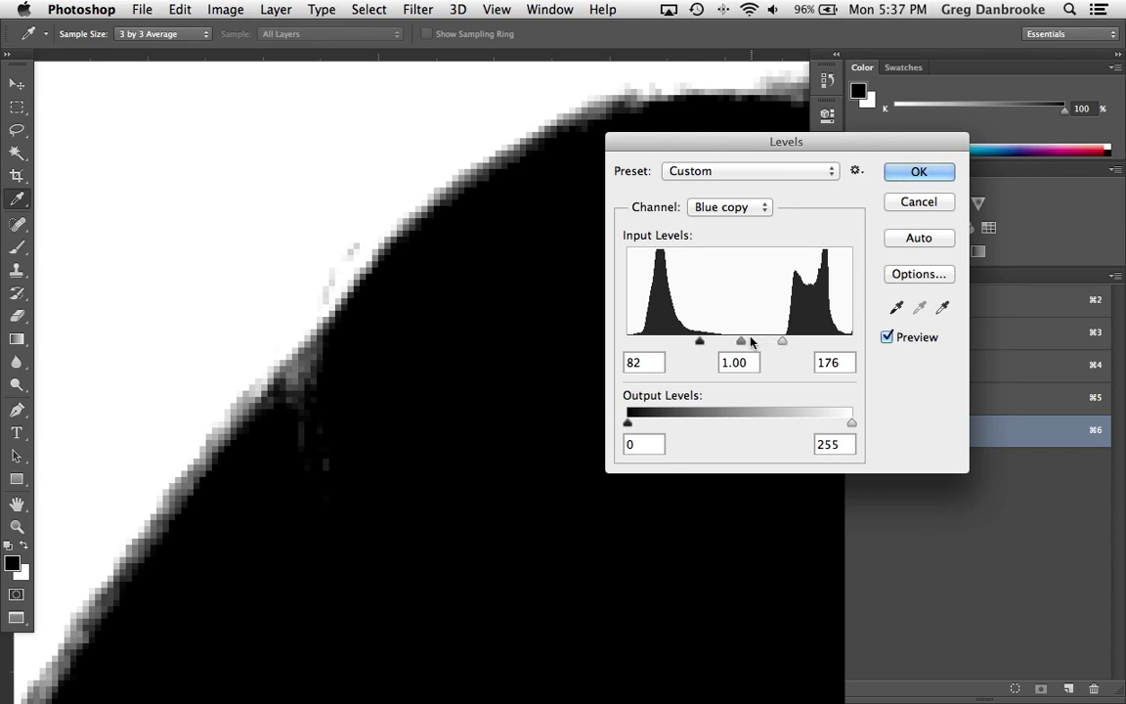
{"action": "left_click_drag", "start_coordinate": [699, 341], "coordinate": [735, 344]}
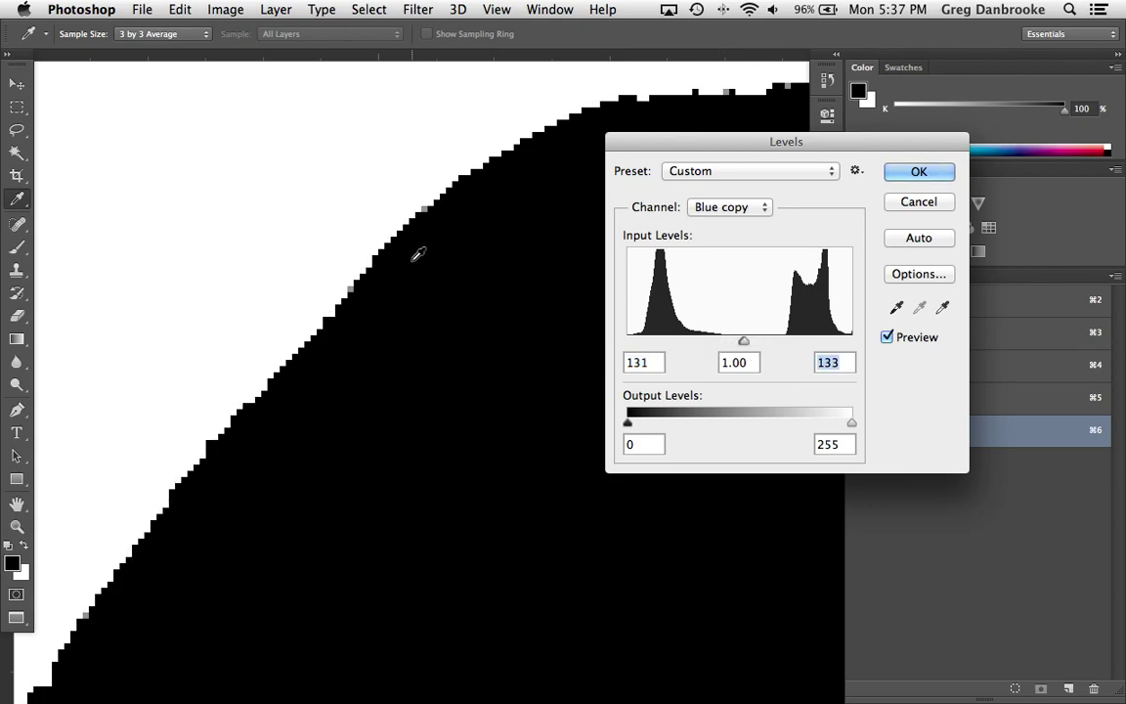
{"action": "left_click", "coordinate": [377, 231]}
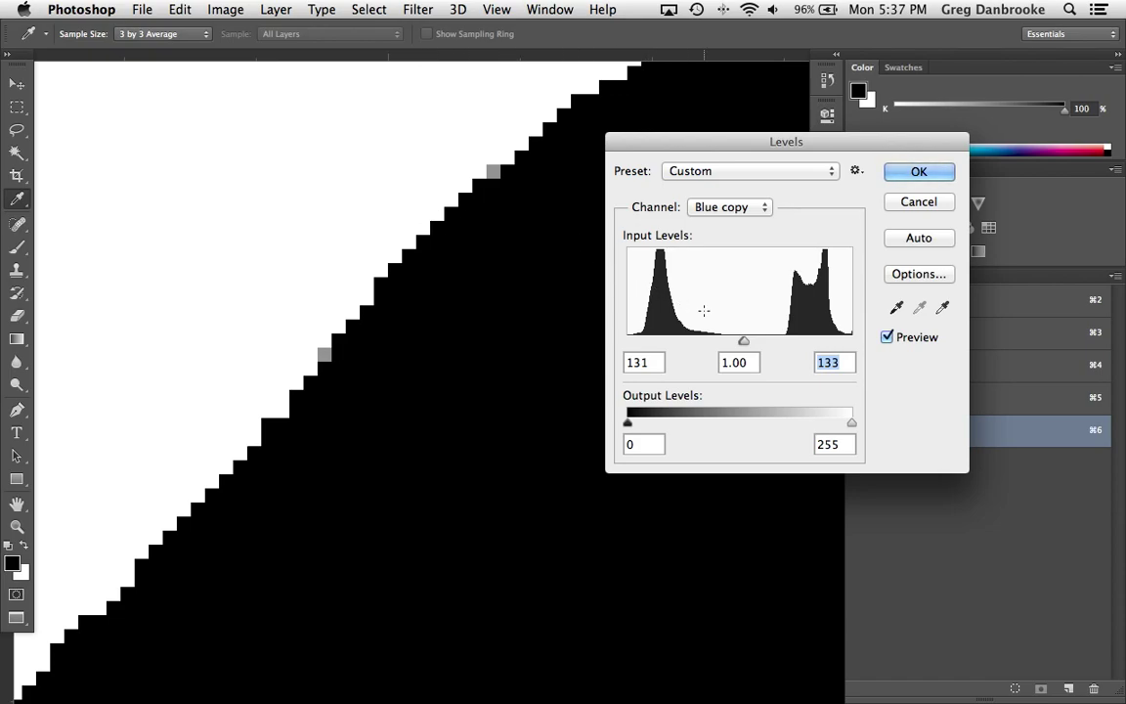
{"action": "left_click_drag", "start_coordinate": [760, 342], "coordinate": [711, 344]}
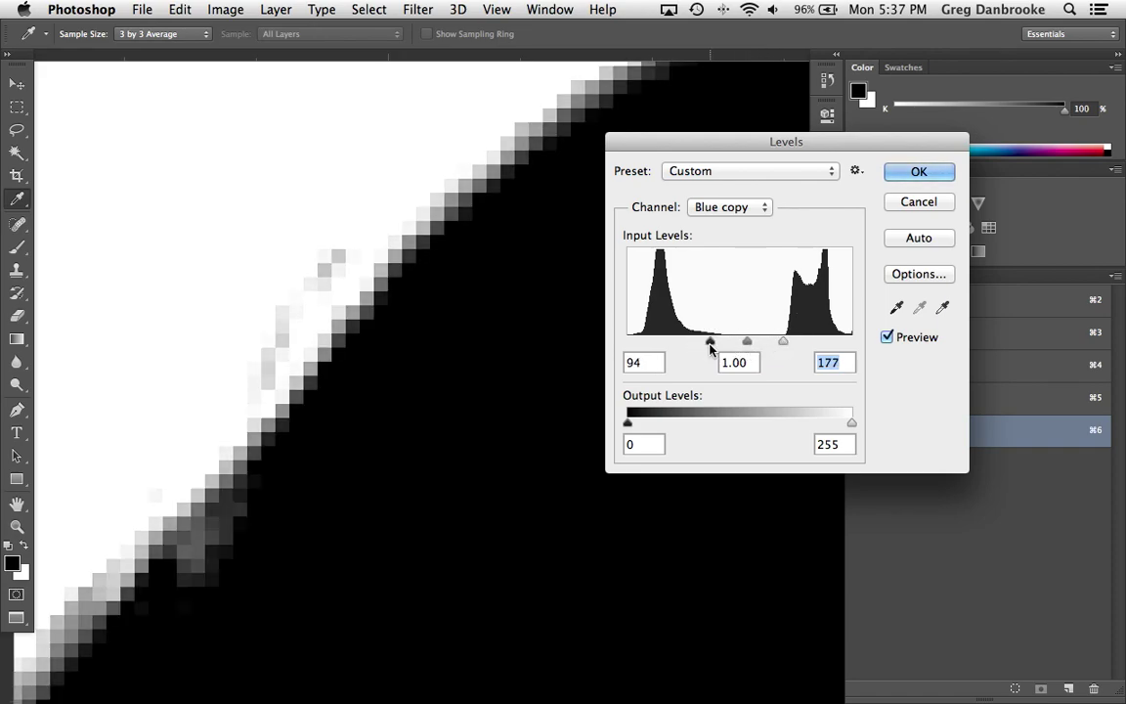
{"action": "left_click", "coordinate": [349, 344], "text": "alt"}
{"action": "left_click", "coordinate": [349, 344], "text": "alt"}
{"action": "left_click", "coordinate": [349, 339], "text": "alt"}
{"action": "left_click", "coordinate": [410, 377], "text": "alt"}
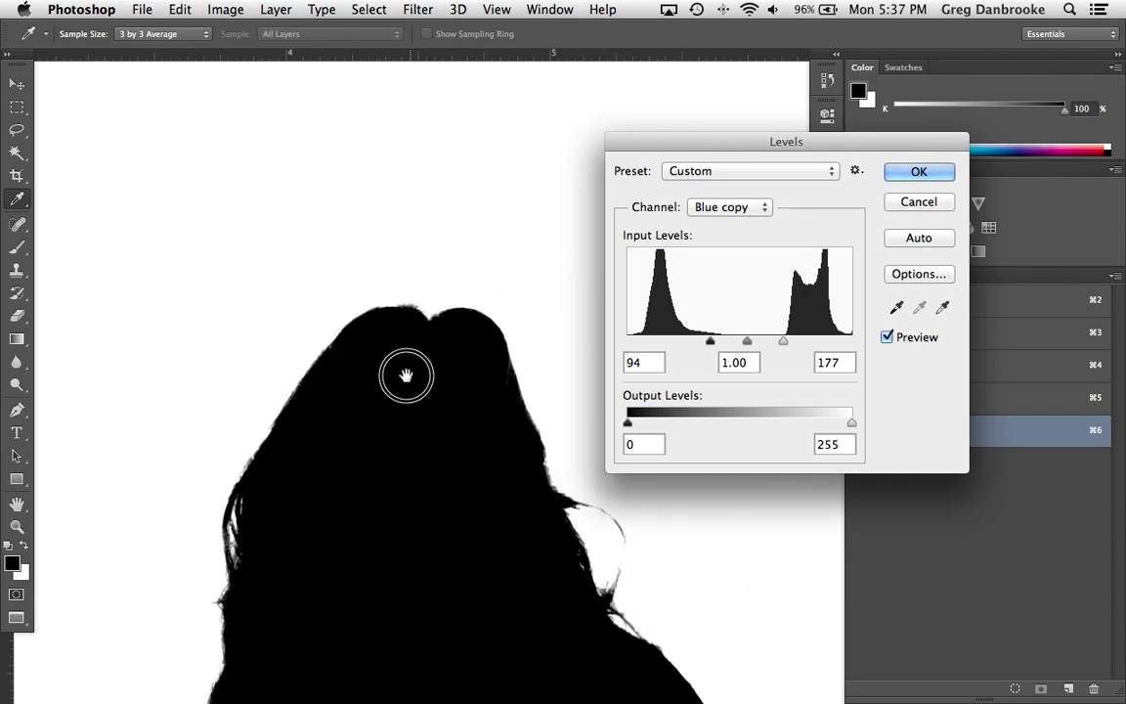
{"action": "left_click_drag", "start_coordinate": [410, 377], "coordinate": [388, 293]}
{"action": "left_click", "coordinate": [399, 291], "text": "super"}
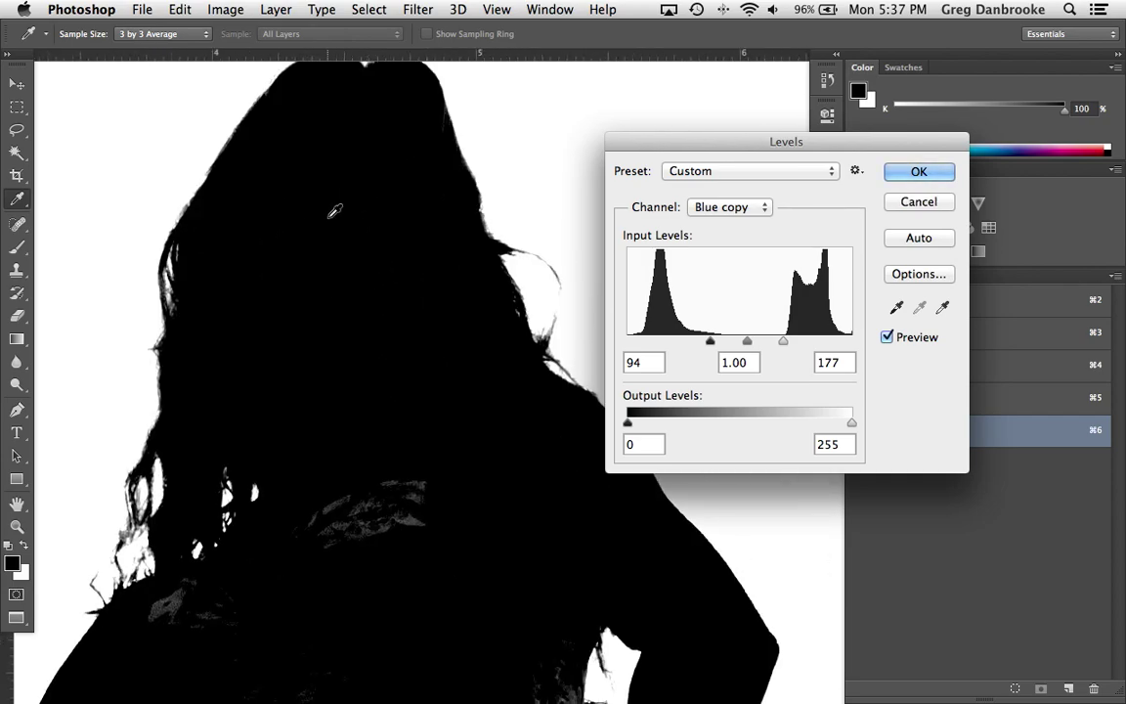
{"action": "left_click", "coordinate": [339, 176], "text": "super"}
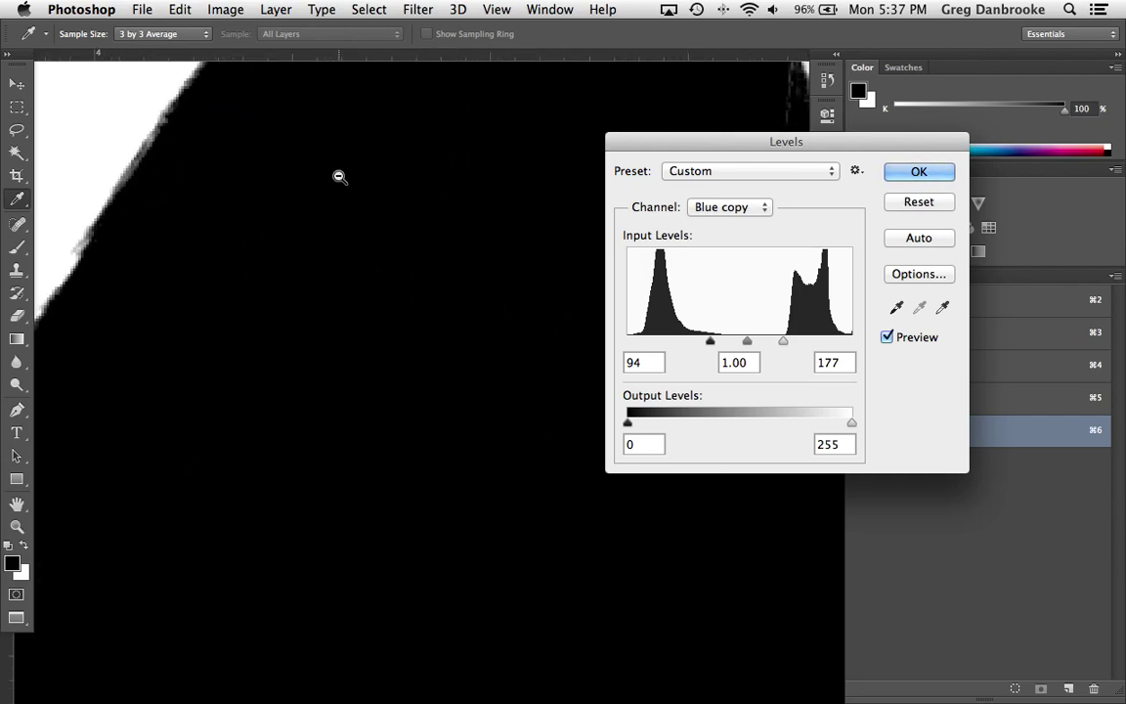
{"action": "left_click", "coordinate": [338, 179], "text": "alt+super"}
{"action": "left_click", "coordinate": [338, 178], "text": "alt+super"}
{"action": "left_click_drag", "start_coordinate": [710, 342], "coordinate": [701, 341]}
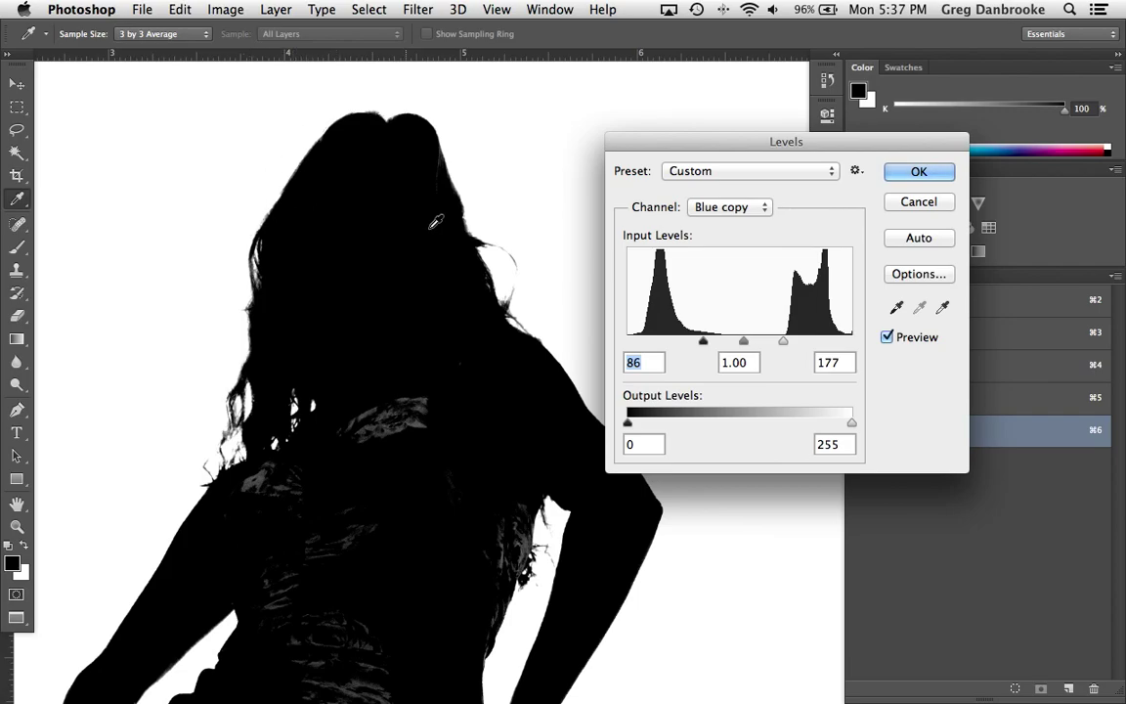
Step: Inspect the silhouette's hair, torso and dress, then apply Levels and pick the Brush tool
{"action": "left_click_drag", "start_coordinate": [427, 146], "coordinate": [515, 304]}
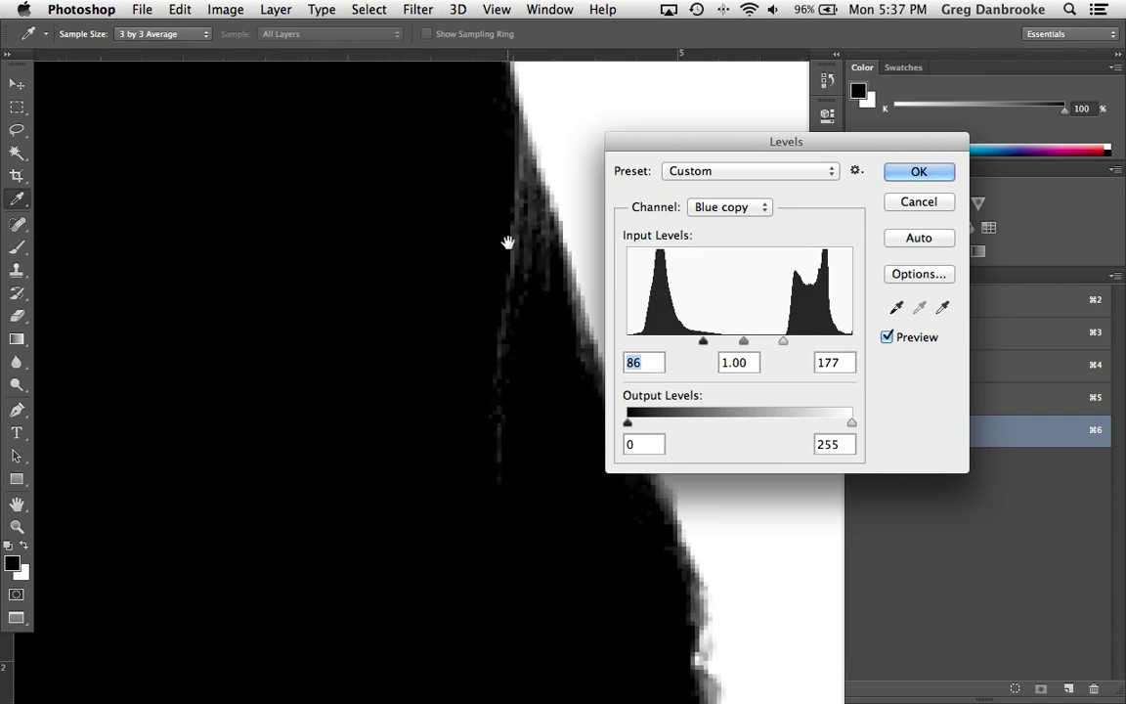
{"action": "left_click", "coordinate": [385, 265], "text": "alt+super"}
{"action": "left_click", "coordinate": [337, 548], "text": "super"}
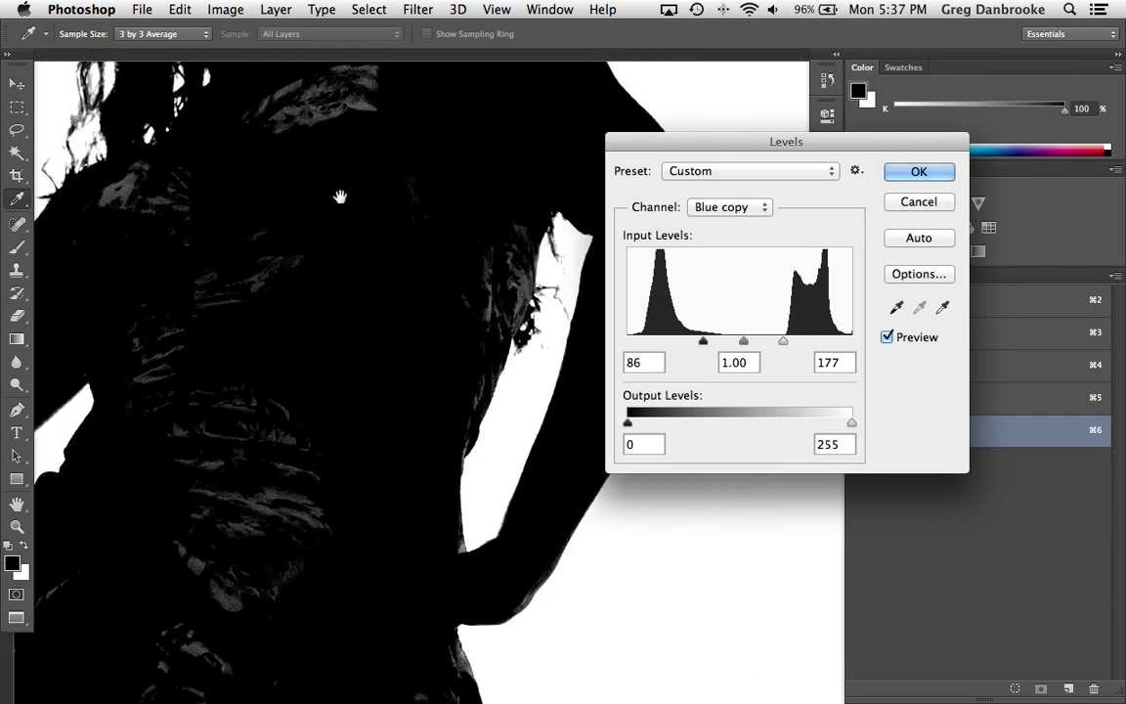
{"action": "left_click", "coordinate": [536, 229], "text": "alt+super"}
{"action": "left_click", "coordinate": [351, 266], "text": "super"}
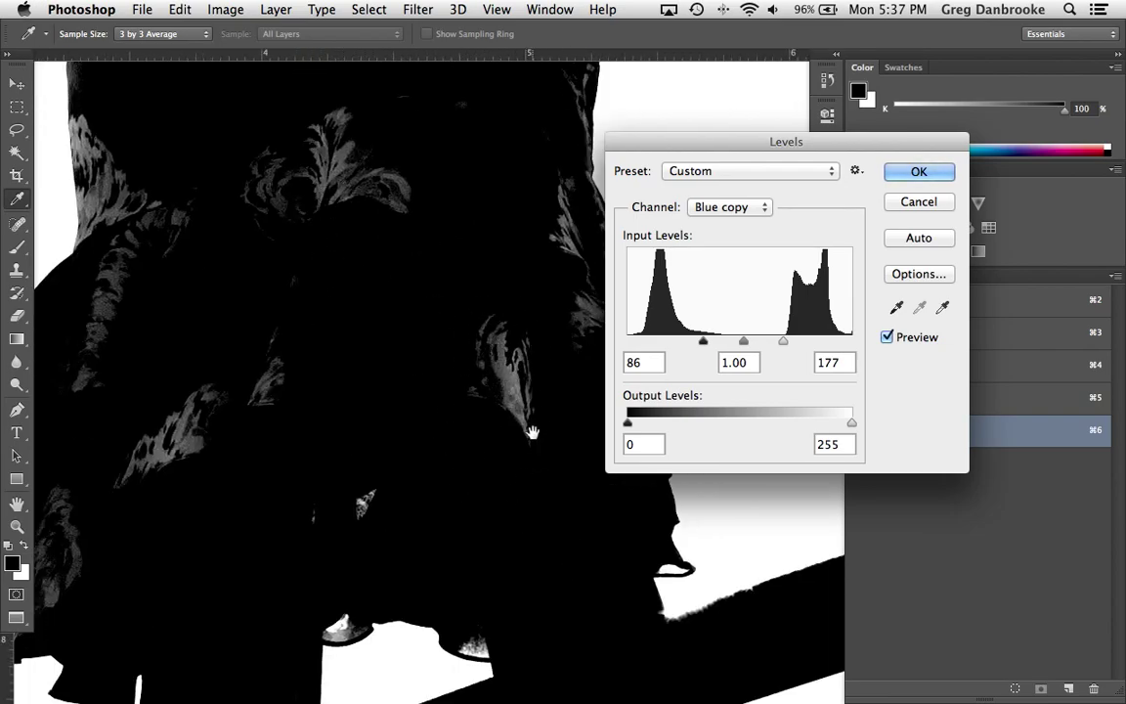
{"action": "left_click", "coordinate": [422, 194], "text": "alt+super"}
{"action": "left_click", "coordinate": [244, 478], "text": "super"}
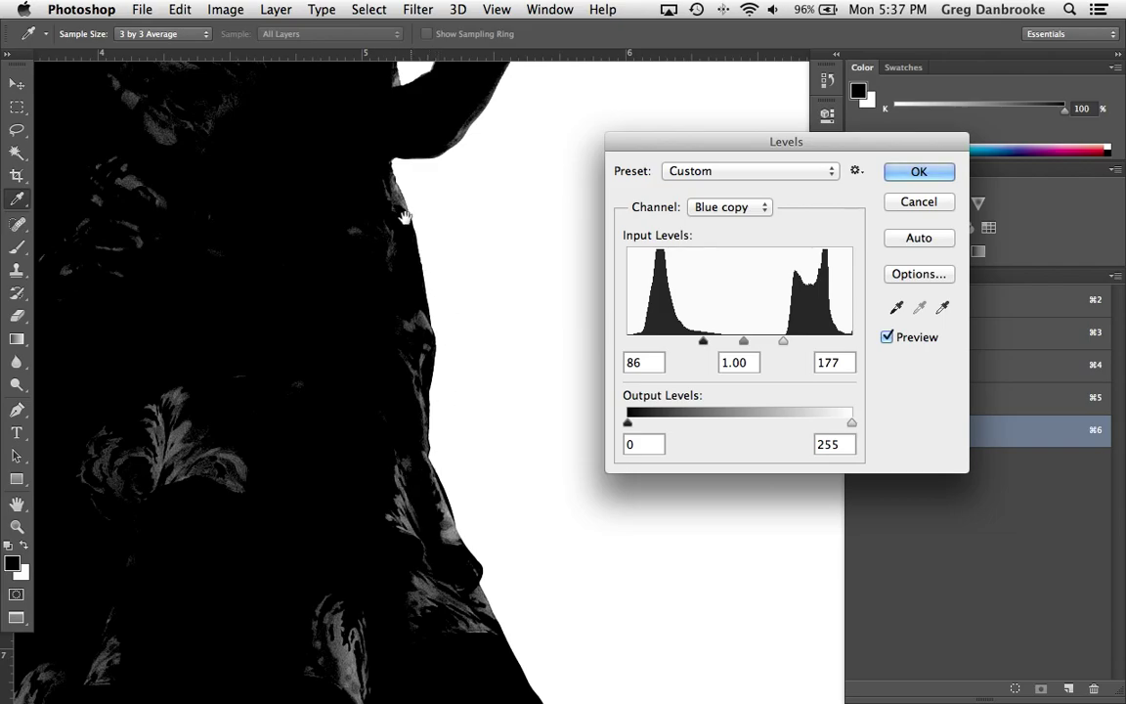
{"action": "left_click", "coordinate": [326, 118], "text": "alt+super"}
{"action": "left_click", "coordinate": [478, 648], "text": "super"}
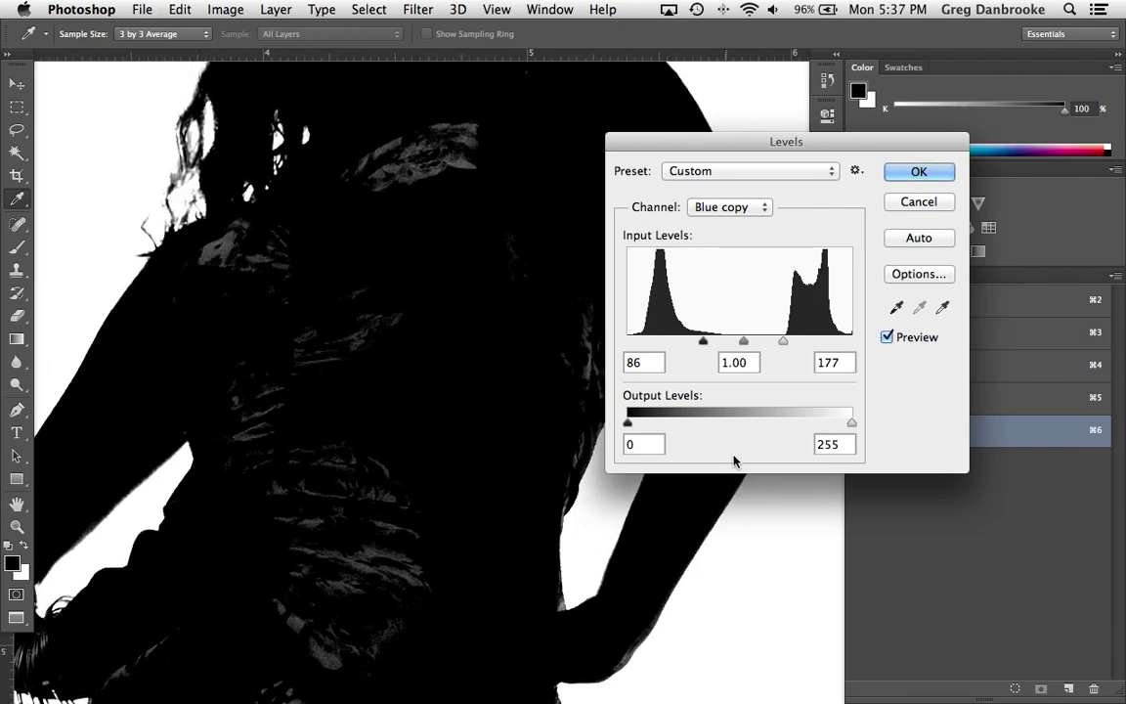
{"action": "left_click", "coordinate": [265, 238], "text": "alt+super"}
{"action": "left_click", "coordinate": [440, 221], "text": "alt+super"}
{"action": "left_click", "coordinate": [422, 313], "text": "alt+super"}
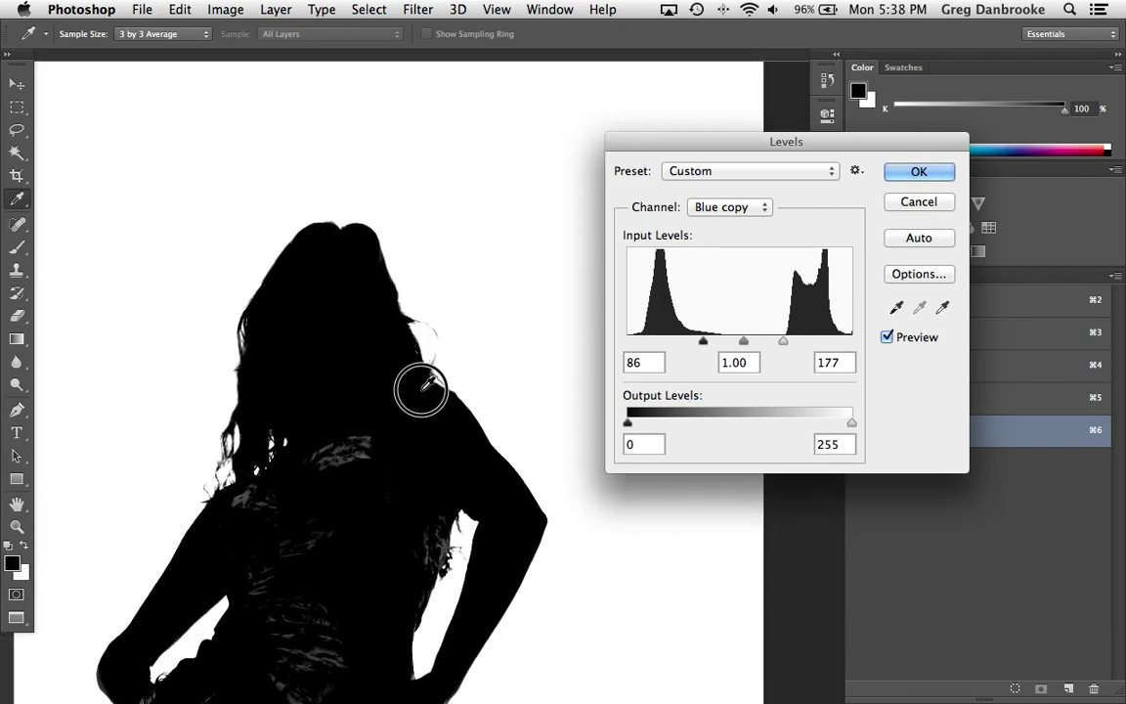
{"action": "left_click", "coordinate": [934, 172]}
{"action": "key", "text": "b"}
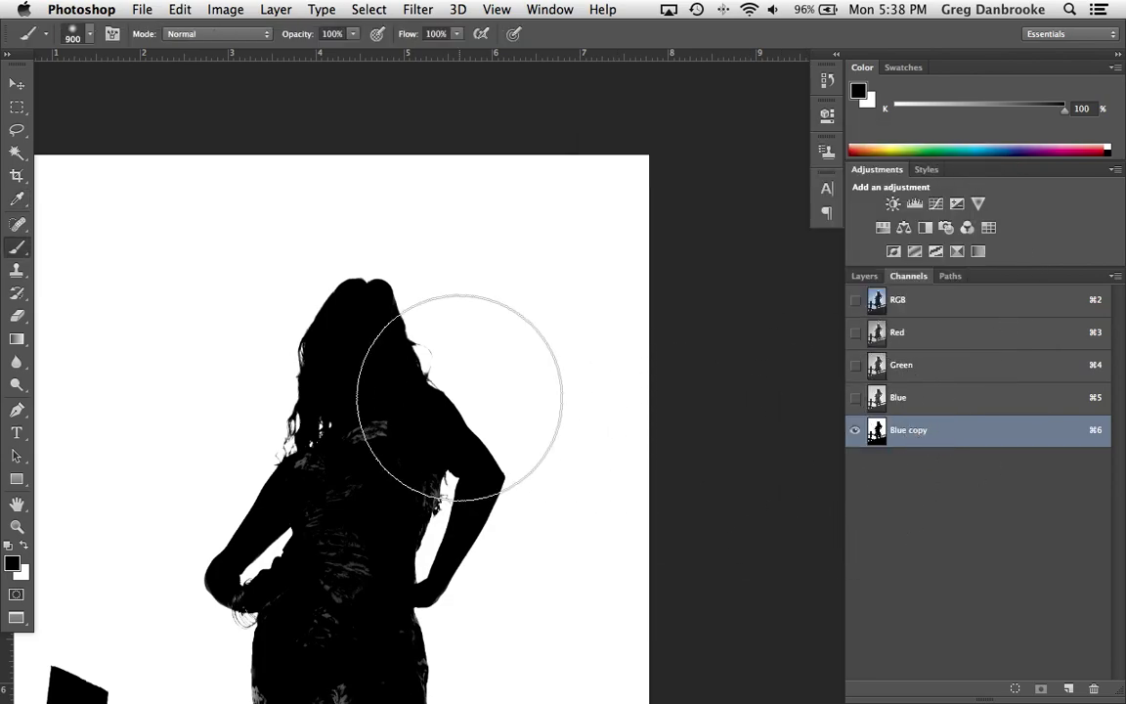
Step: Preview the colour photo under the Blue copy overlay, then return to the RGB composite
{"action": "key", "text": "super+minus"}
{"action": "key", "text": "super+minus"}
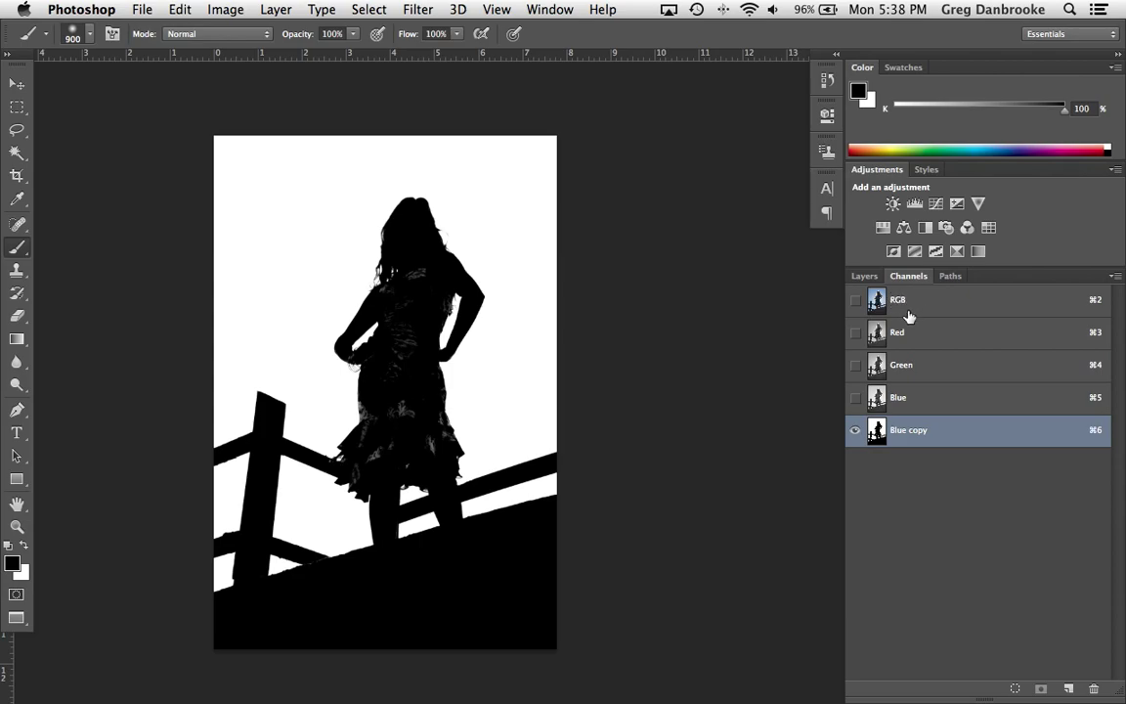
{"action": "left_click", "coordinate": [856, 300]}
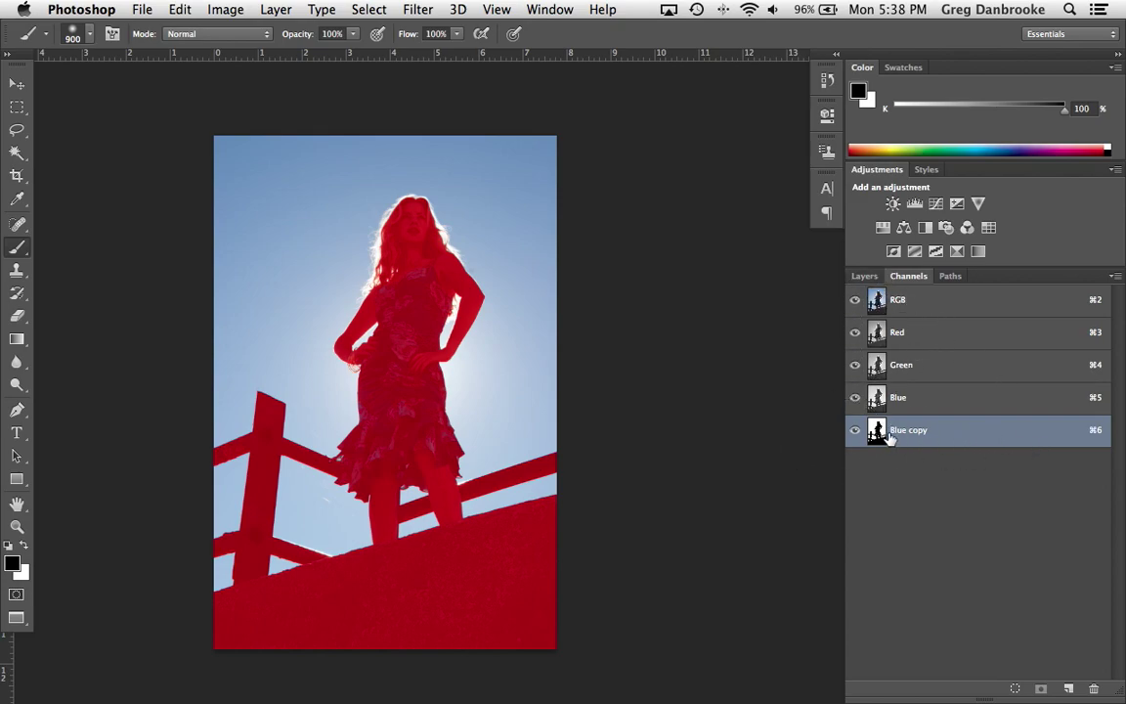
{"action": "left_click", "coordinate": [854, 301]}
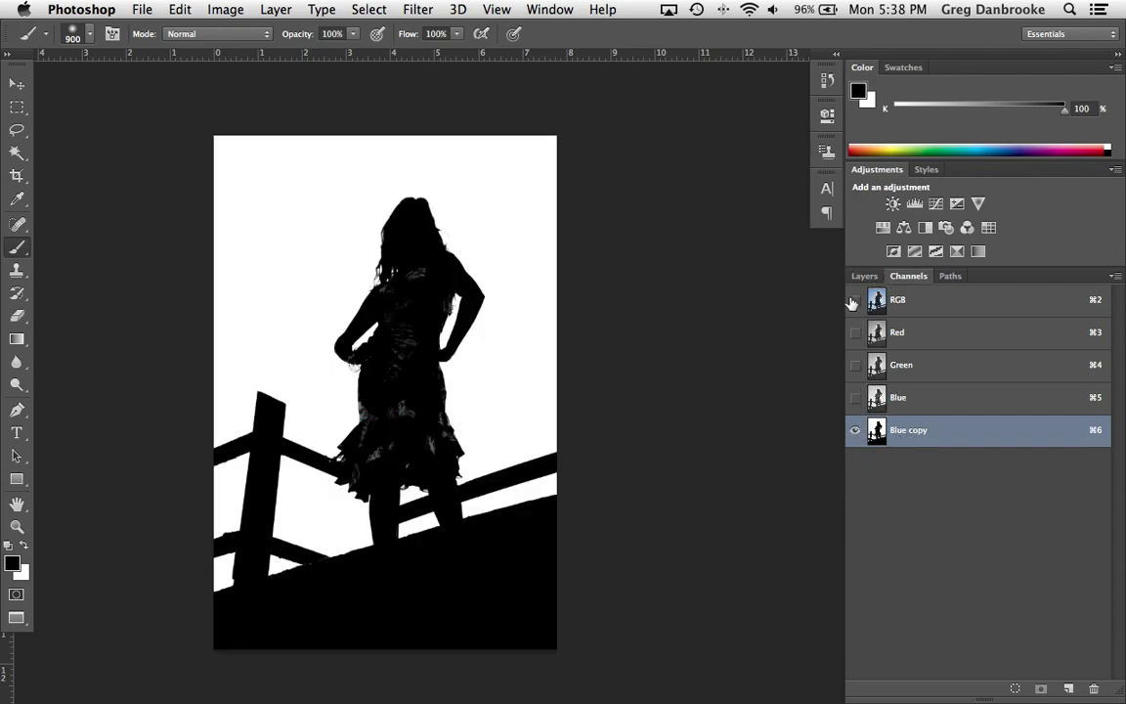
{"action": "left_click", "coordinate": [906, 302]}
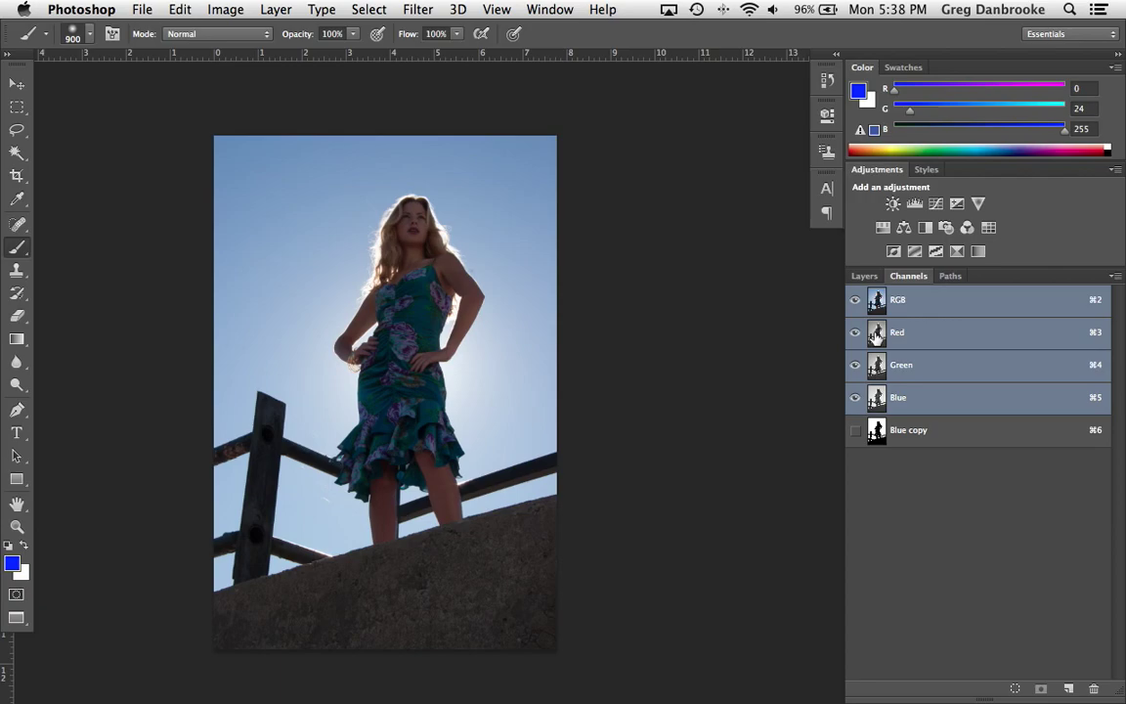
Step: Unlock the Background into Layer 0 and attach a white layer mask
{"action": "left_click", "coordinate": [864, 276]}
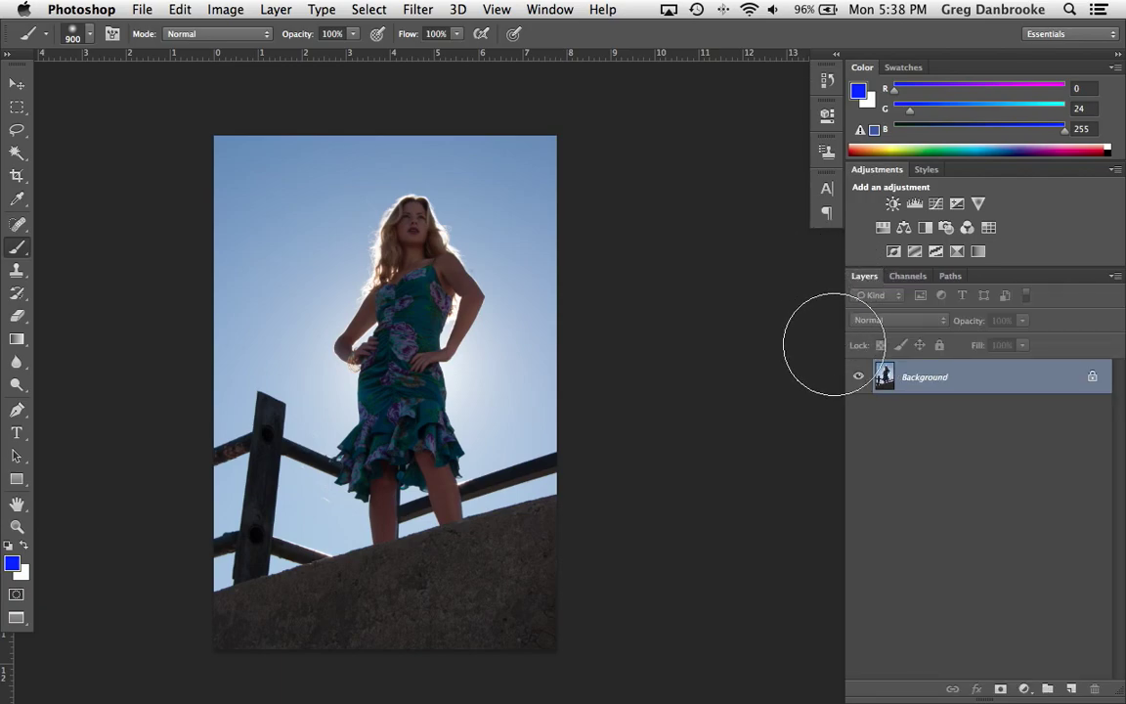
{"action": "left_click", "coordinate": [393, 203], "text": "super"}
{"action": "left_click", "coordinate": [393, 202], "text": "super"}
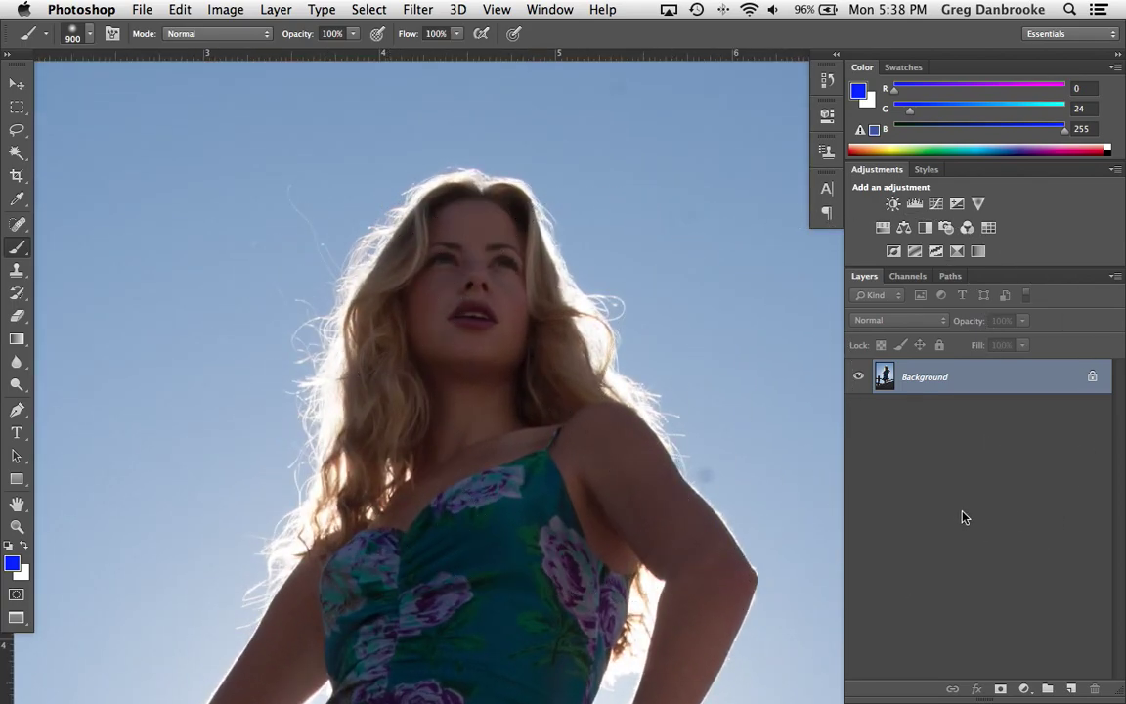
{"action": "left_click", "coordinate": [1092, 379]}
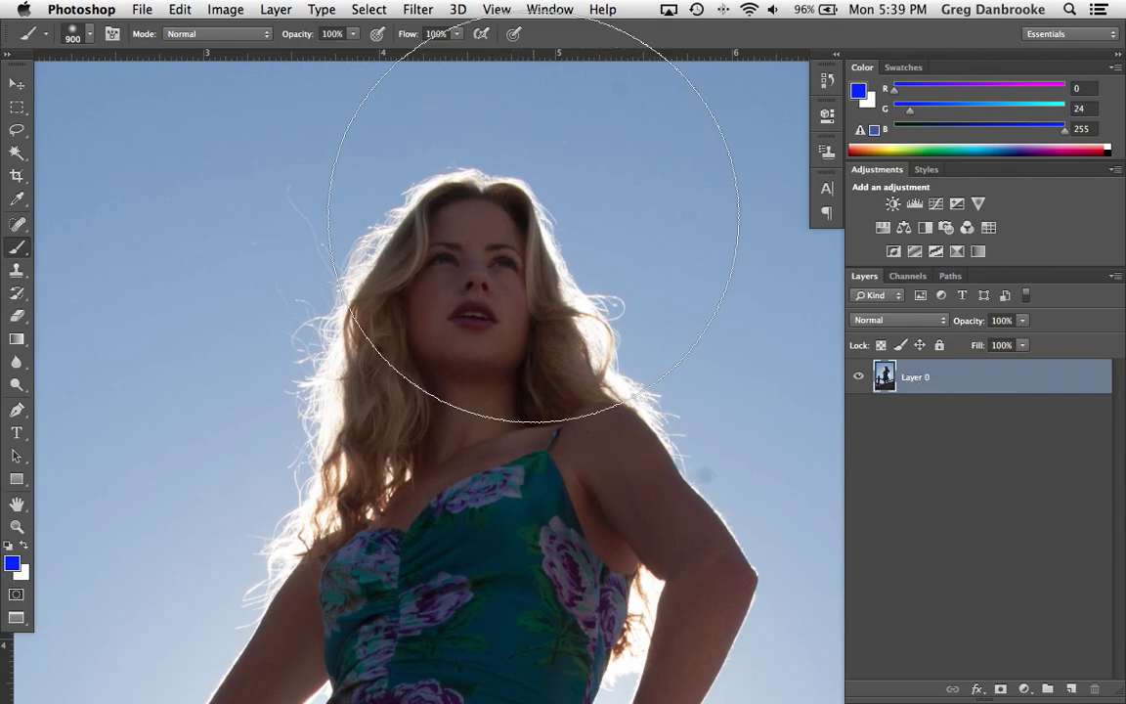
{"action": "left_click", "coordinate": [1000, 688]}
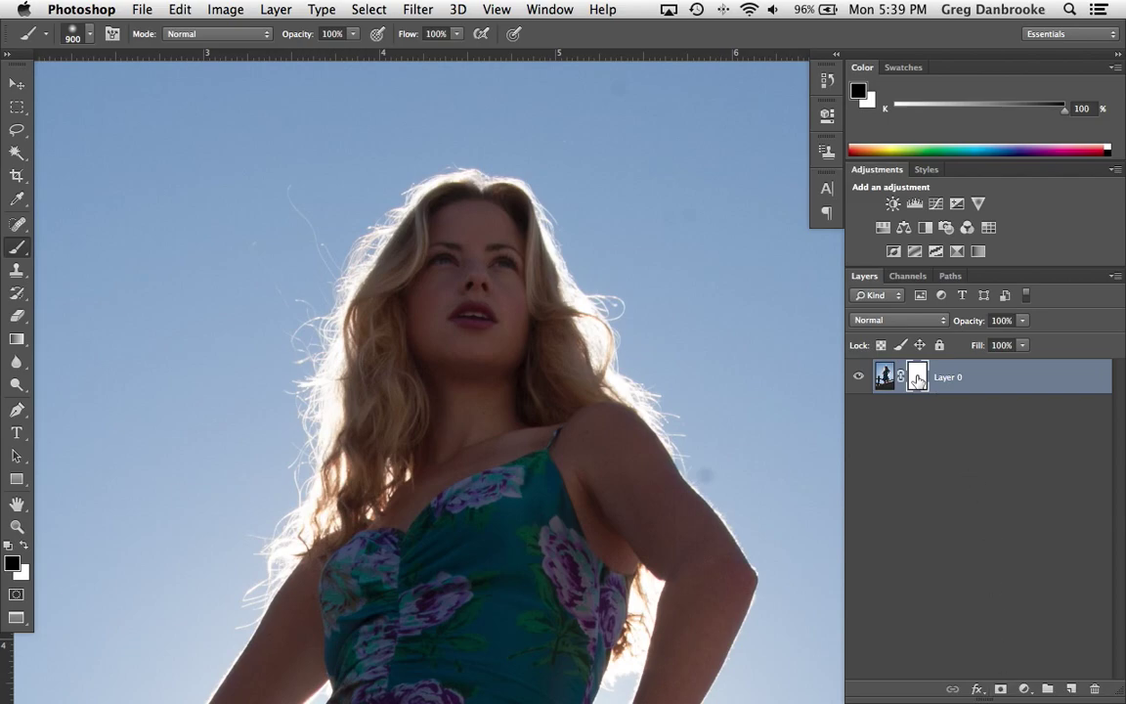
{"action": "left_click", "coordinate": [421, 391], "text": "alt+super"}
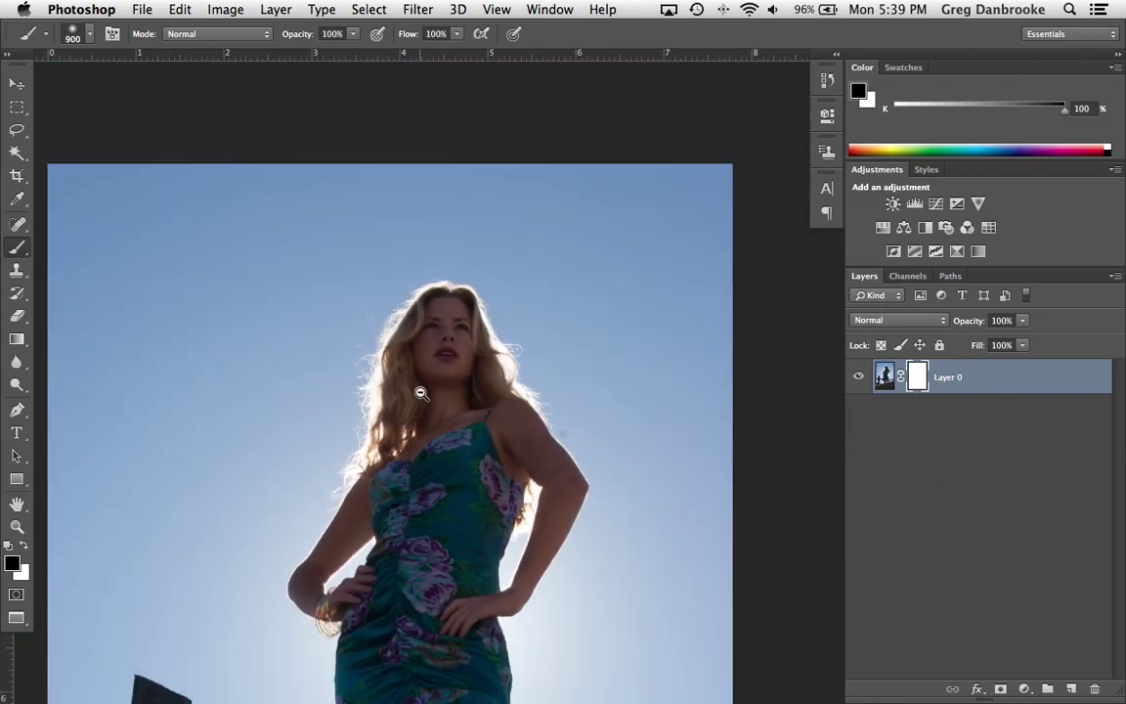
{"action": "scroll", "coordinate": [432, 382], "scroll_direction": "down", "scroll_amount": 5}
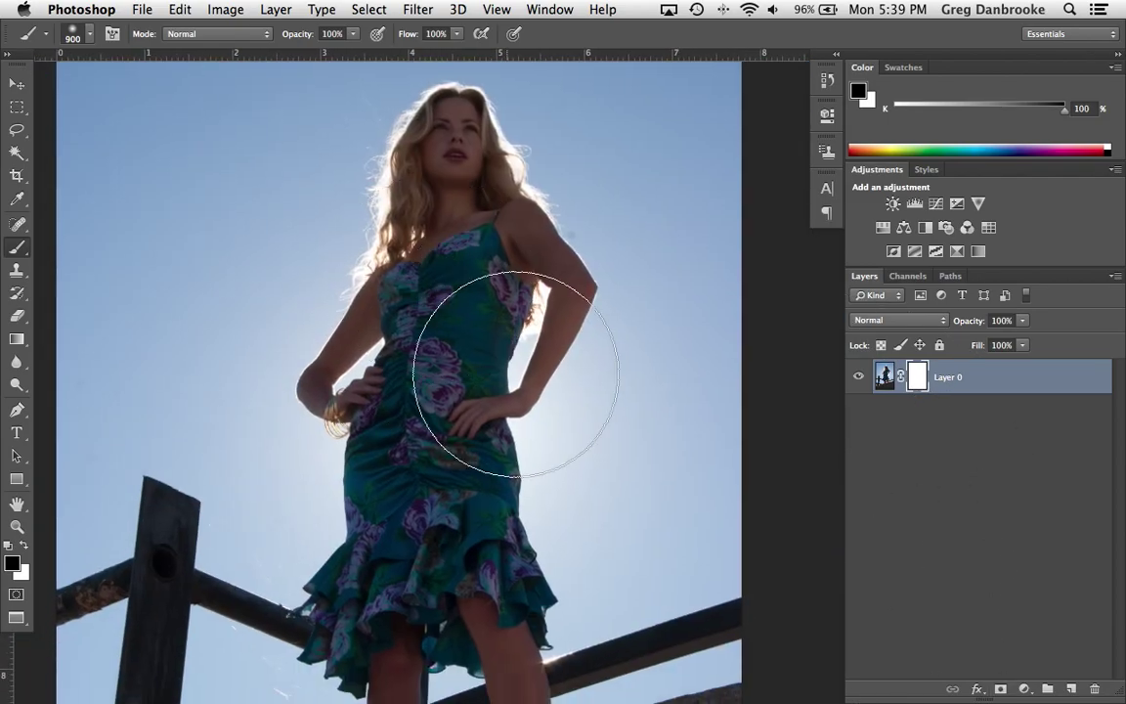
Step: Load a selection from IMG_8881.CR2's Blue copy channel, then zoom out over the photo
{"action": "left_click", "coordinate": [358, 8]}
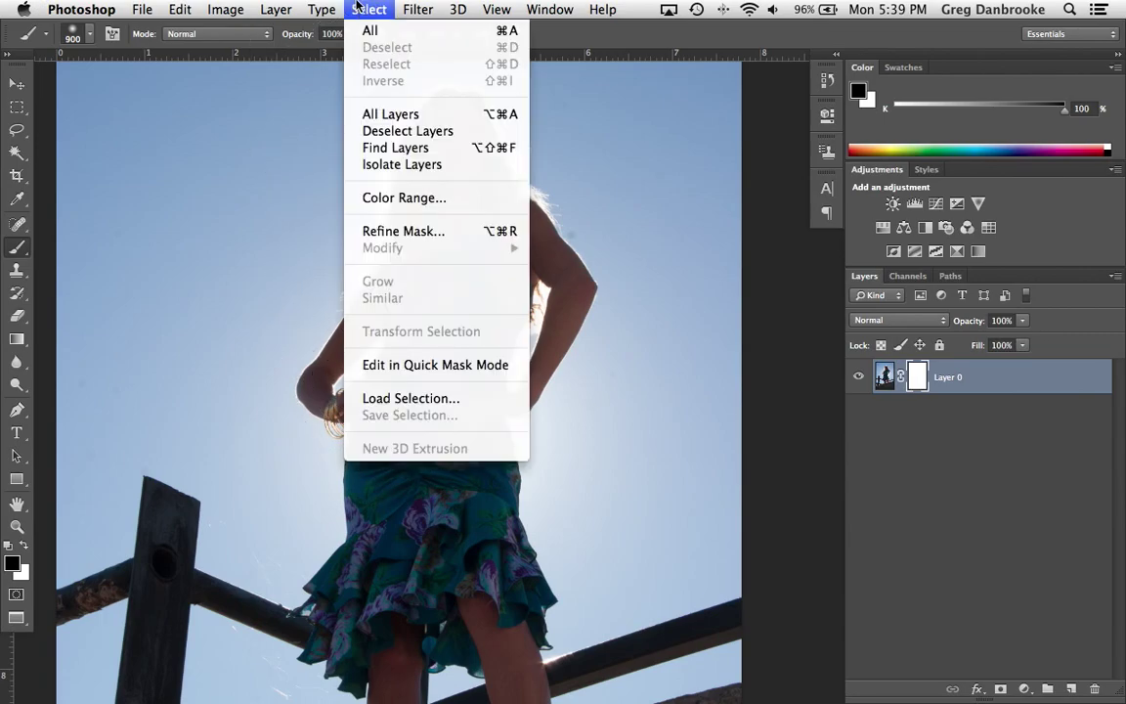
{"action": "left_click", "coordinate": [412, 398]}
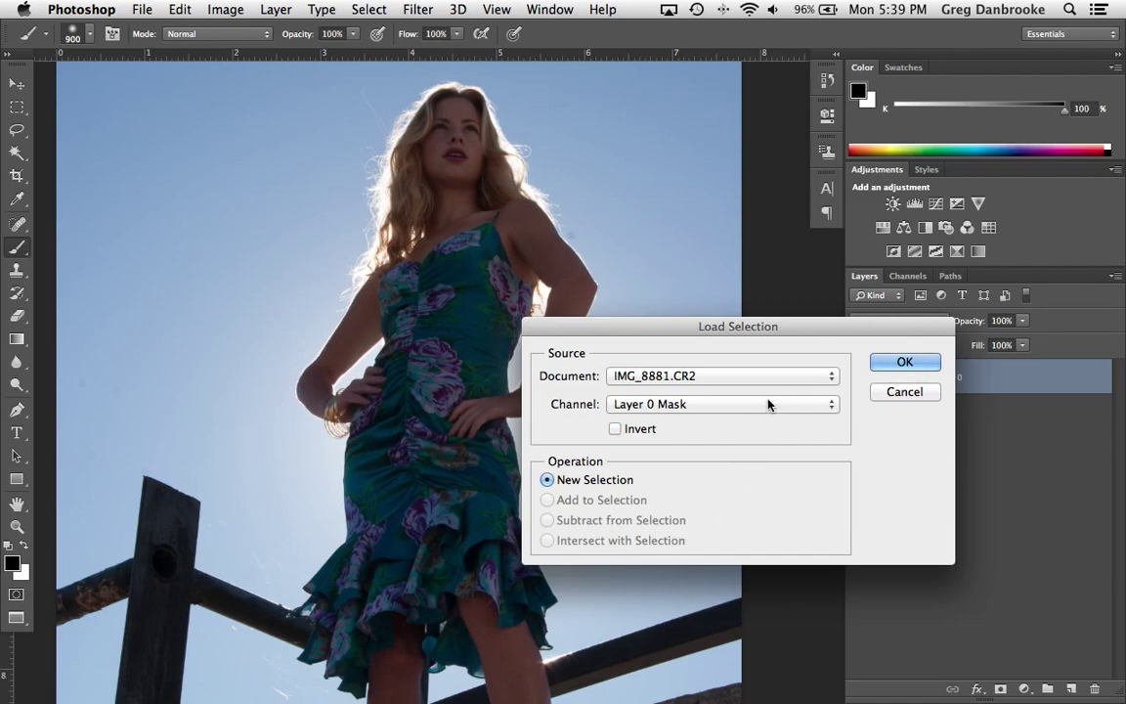
{"action": "left_click", "coordinate": [711, 377]}
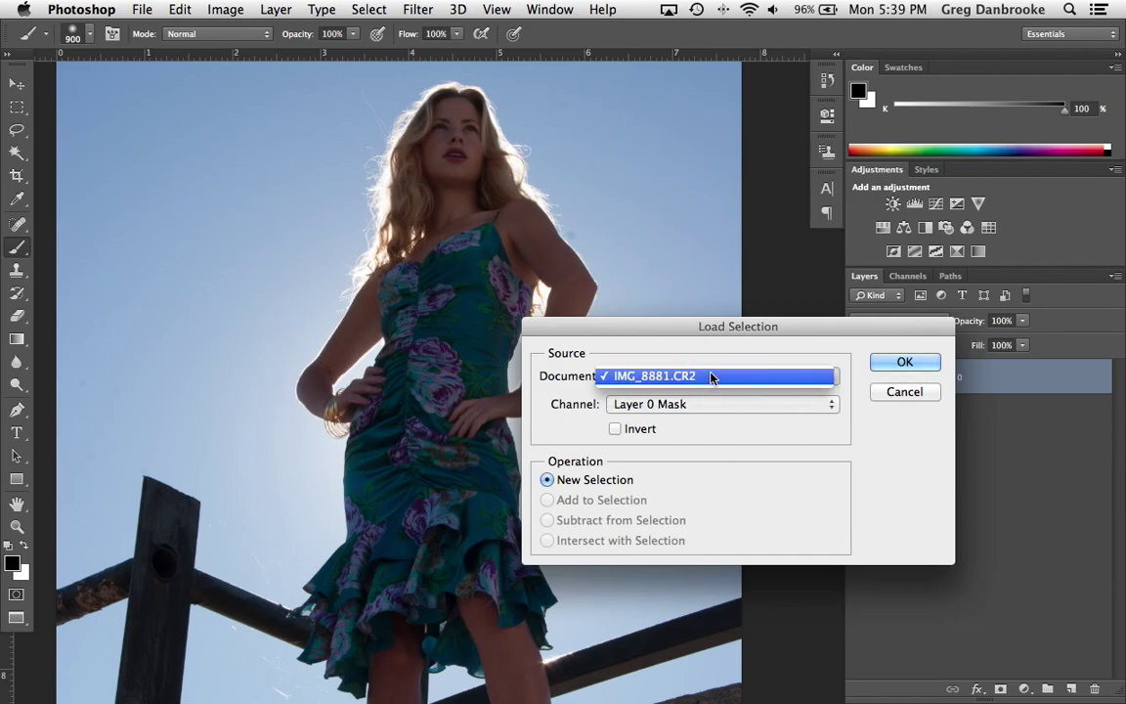
{"action": "left_click", "coordinate": [811, 375]}
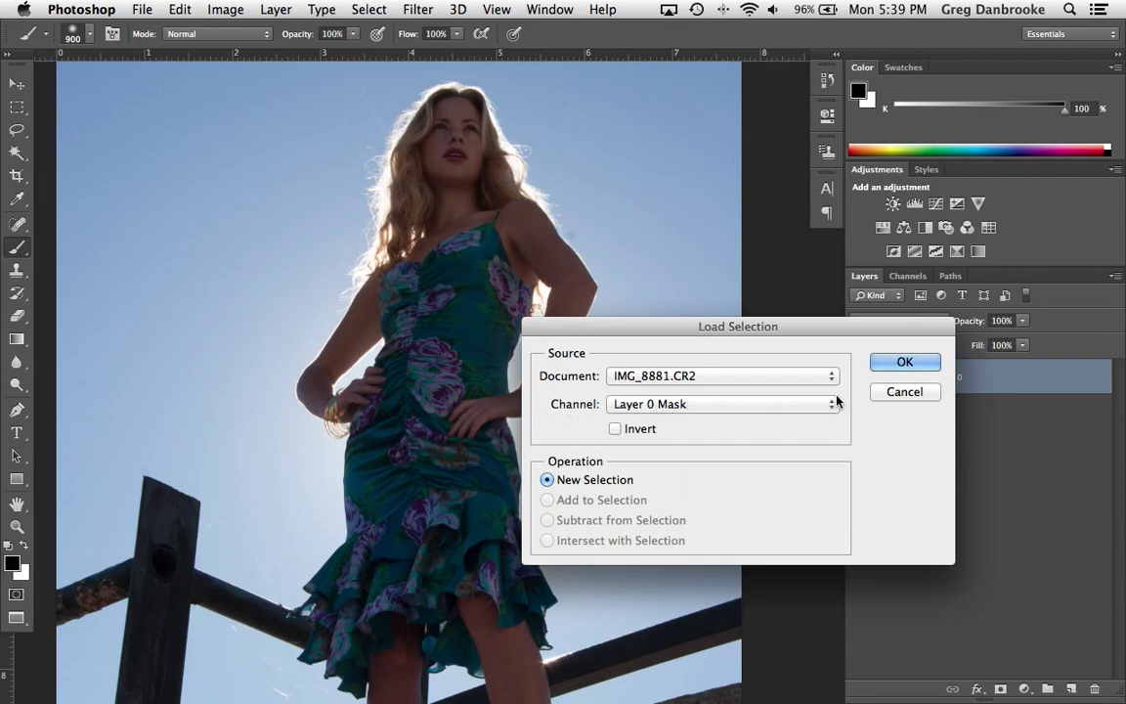
{"action": "left_click", "coordinate": [834, 404]}
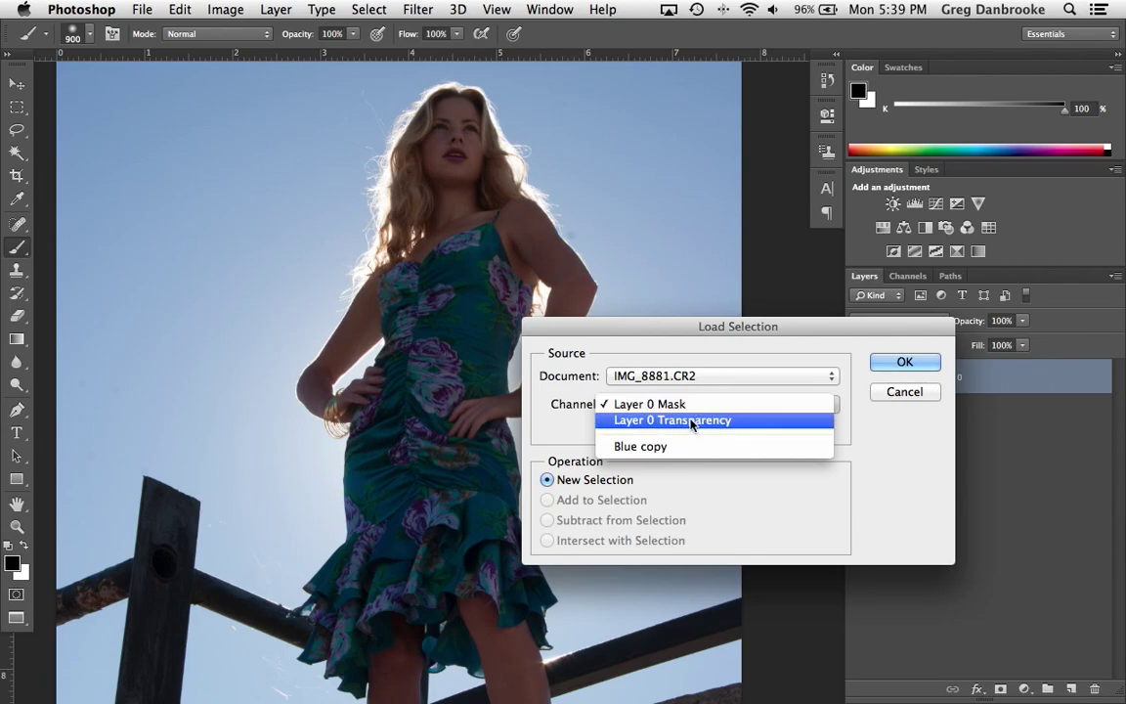
{"action": "left_click", "coordinate": [651, 451]}
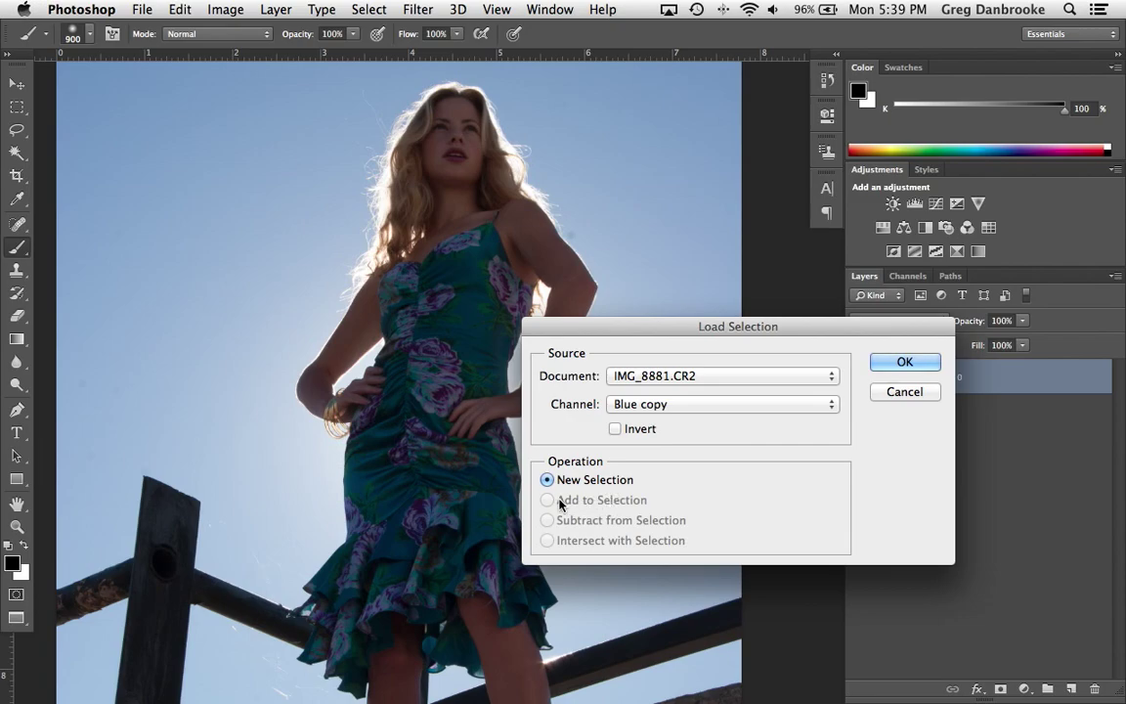
{"action": "left_click", "coordinate": [905, 362]}
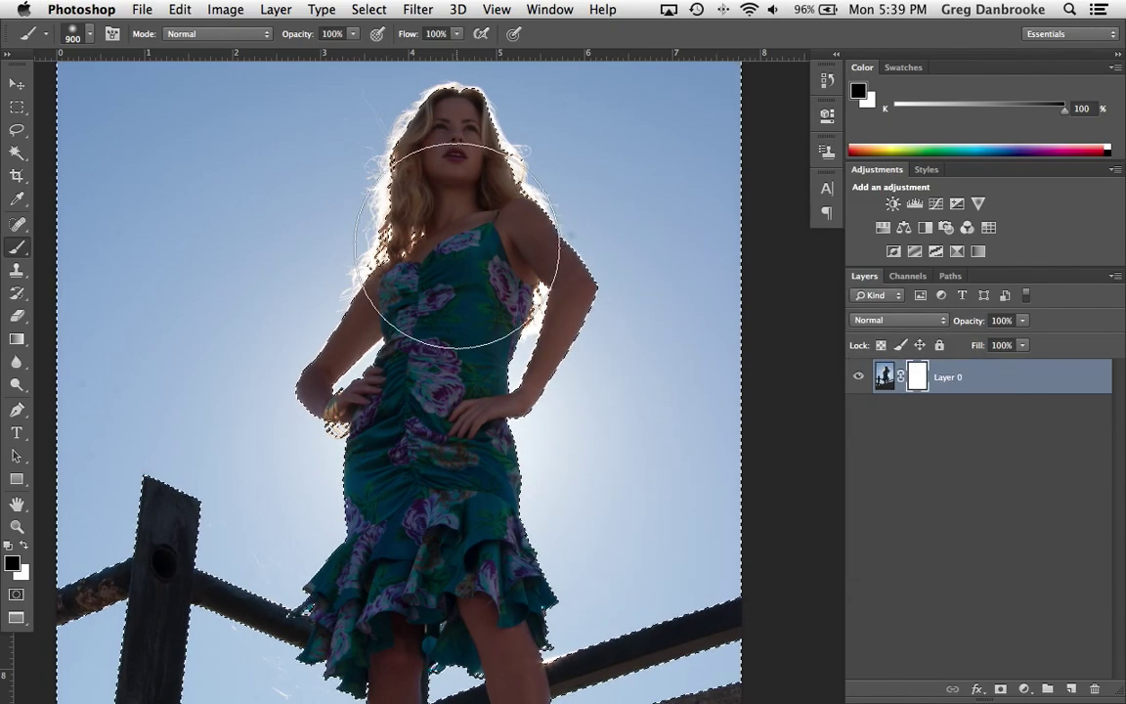
{"action": "key", "text": "super+minus"}
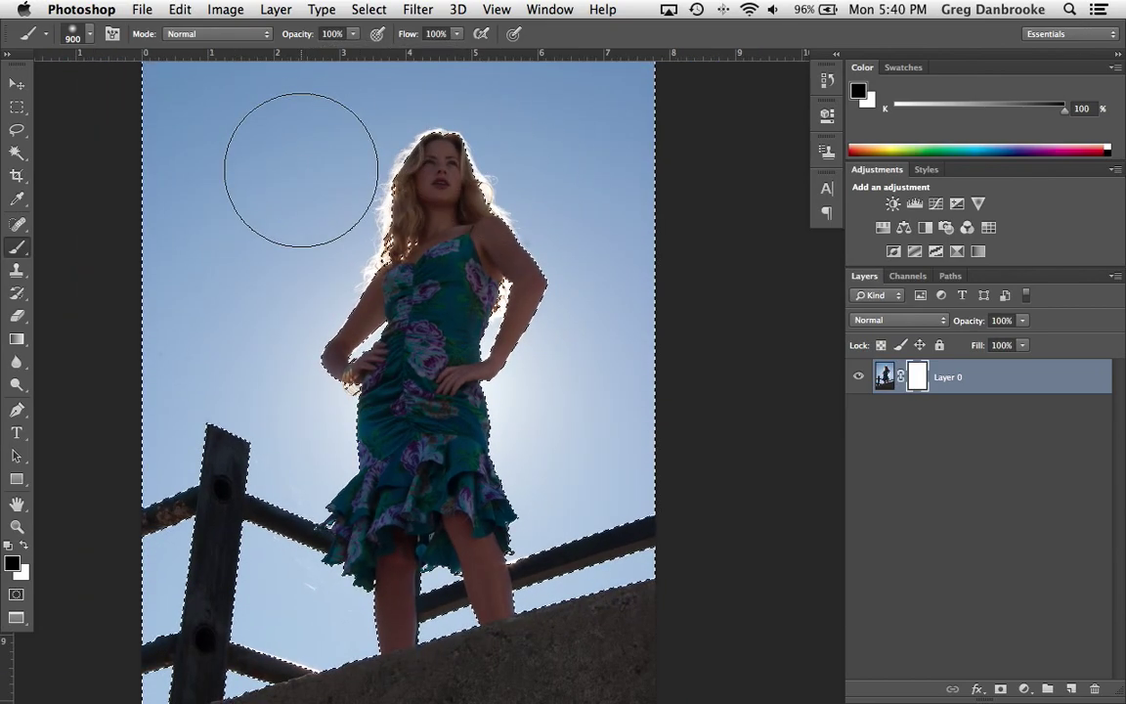
{"action": "scroll", "coordinate": [525, 394], "scroll_direction": "up", "scroll_amount": 5}
{"action": "scroll", "coordinate": [525, 394], "scroll_direction": "left", "scroll_amount": 3}
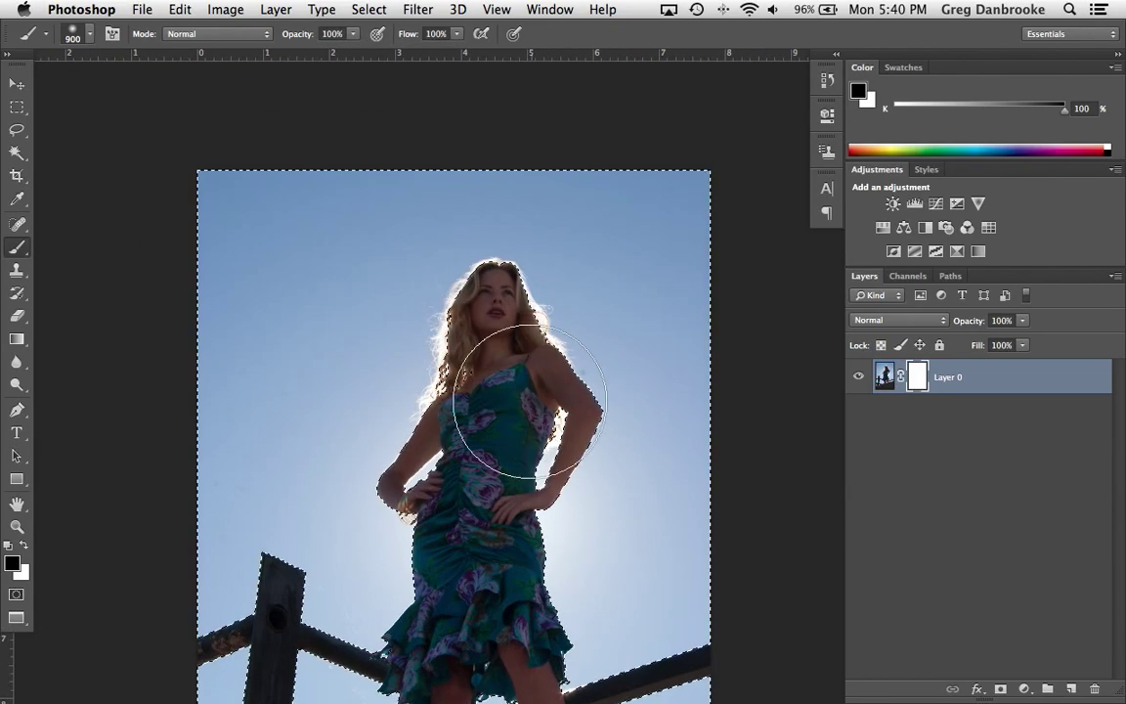
Step: Fill the selection on the layer mask with Black, then pick the Brush tool
{"action": "left_click", "coordinate": [180, 8]}
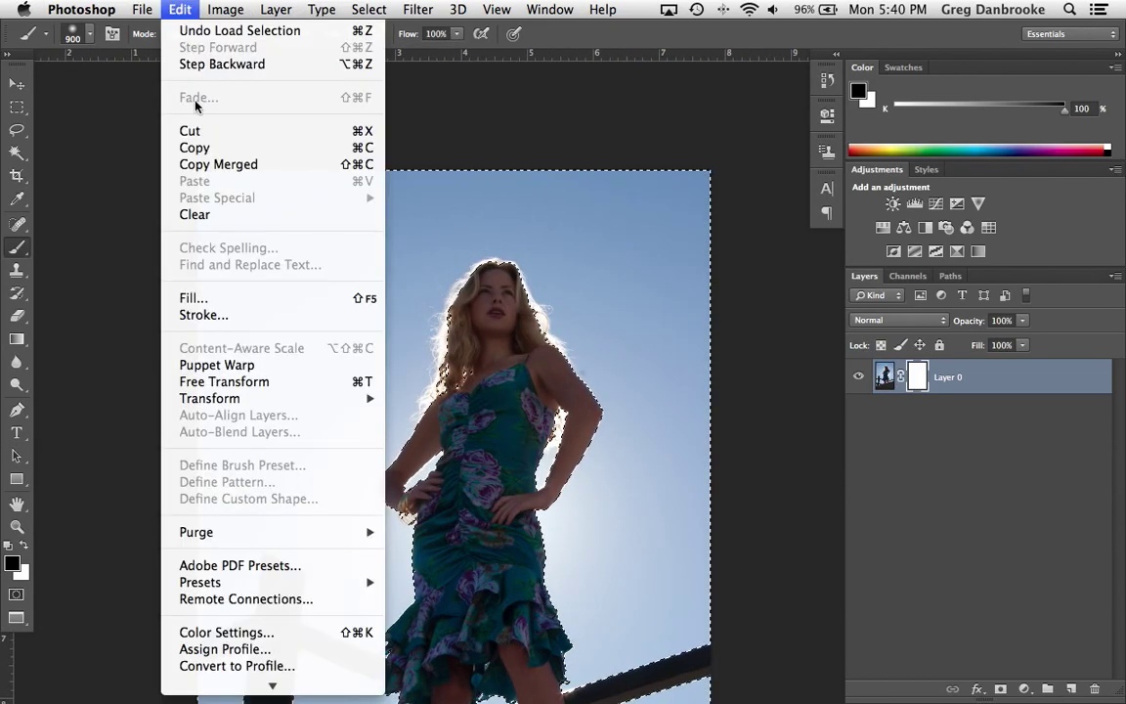
{"action": "left_click", "coordinate": [205, 297]}
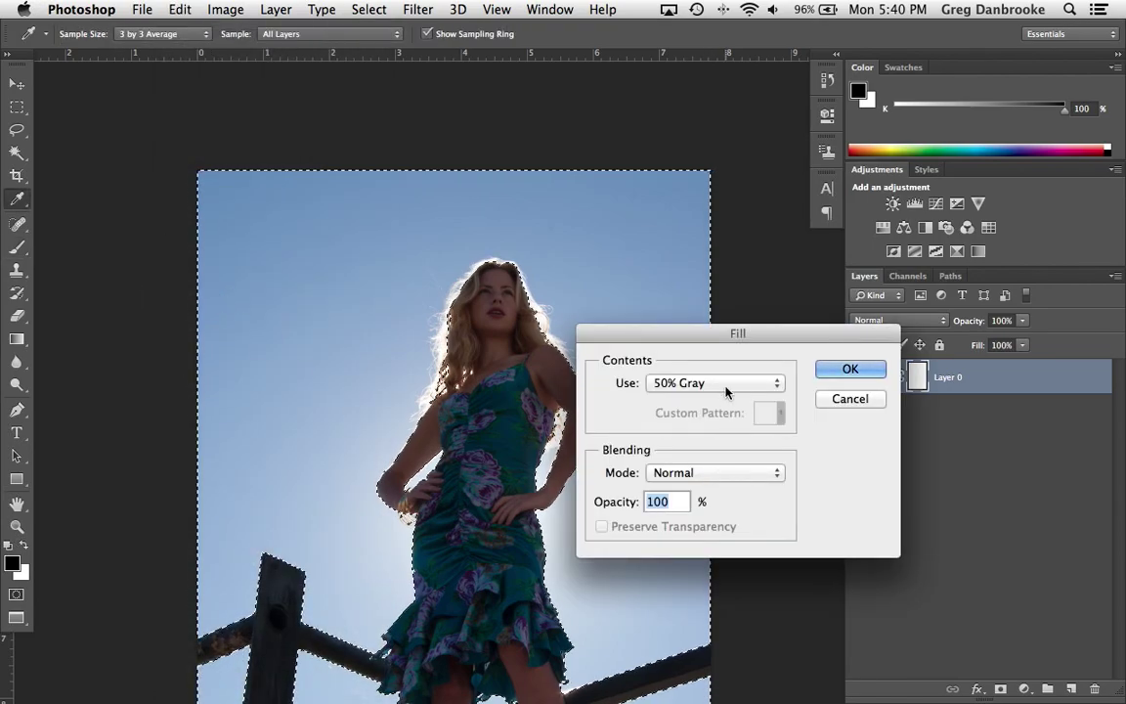
{"action": "left_click", "coordinate": [676, 384]}
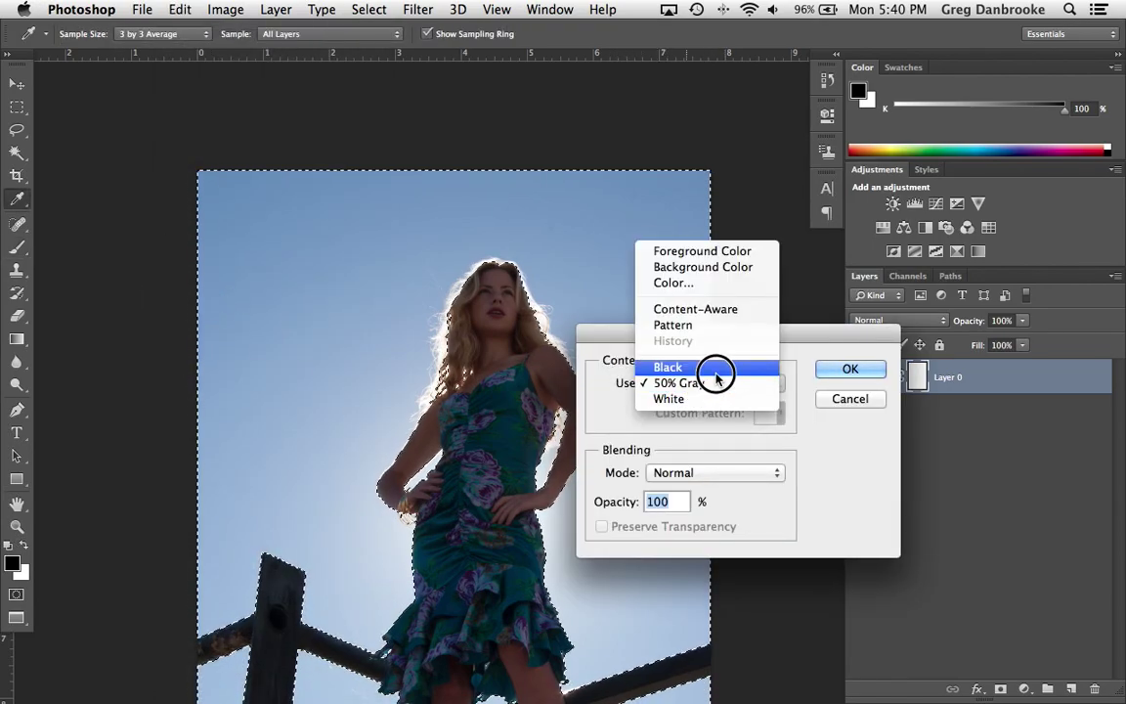
{"action": "left_click", "coordinate": [717, 368]}
{"action": "left_click", "coordinate": [851, 369]}
{"action": "key", "text": "b"}
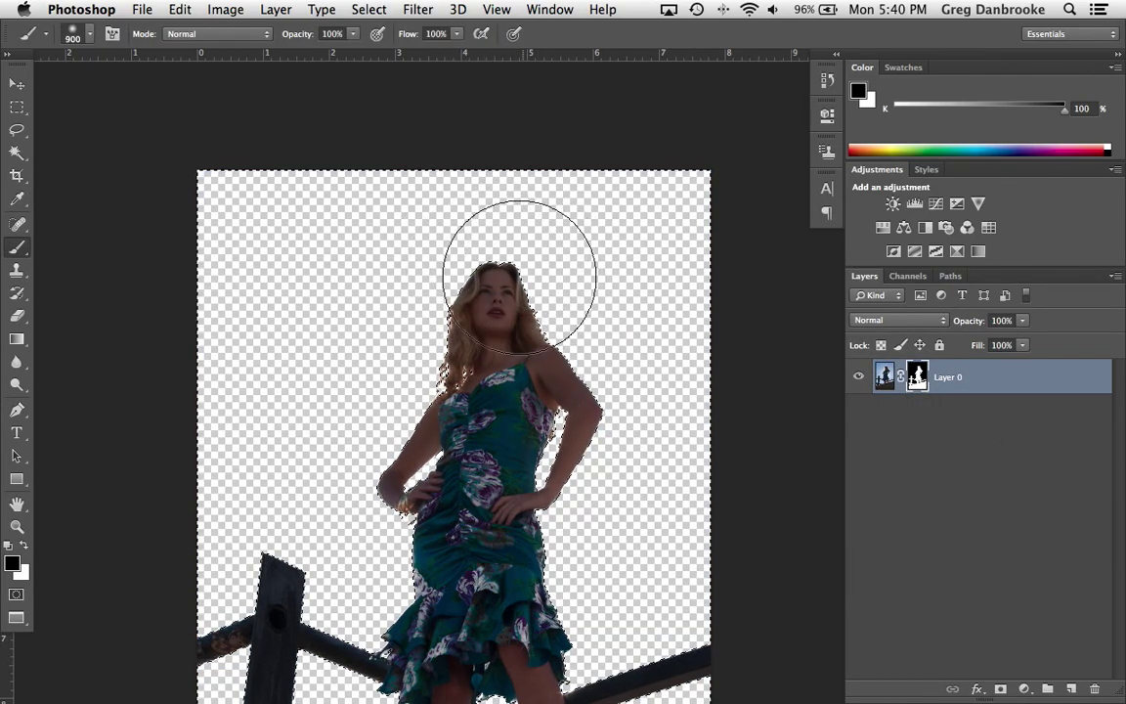
Step: Check the Blue copy channel and the grayscale layer mask, then zoom in on the dress pattern
{"action": "scroll", "coordinate": [489, 239], "scroll_direction": "down", "scroll_amount": 5}
{"action": "scroll", "coordinate": [488, 239], "scroll_direction": "right", "scroll_amount": 2}
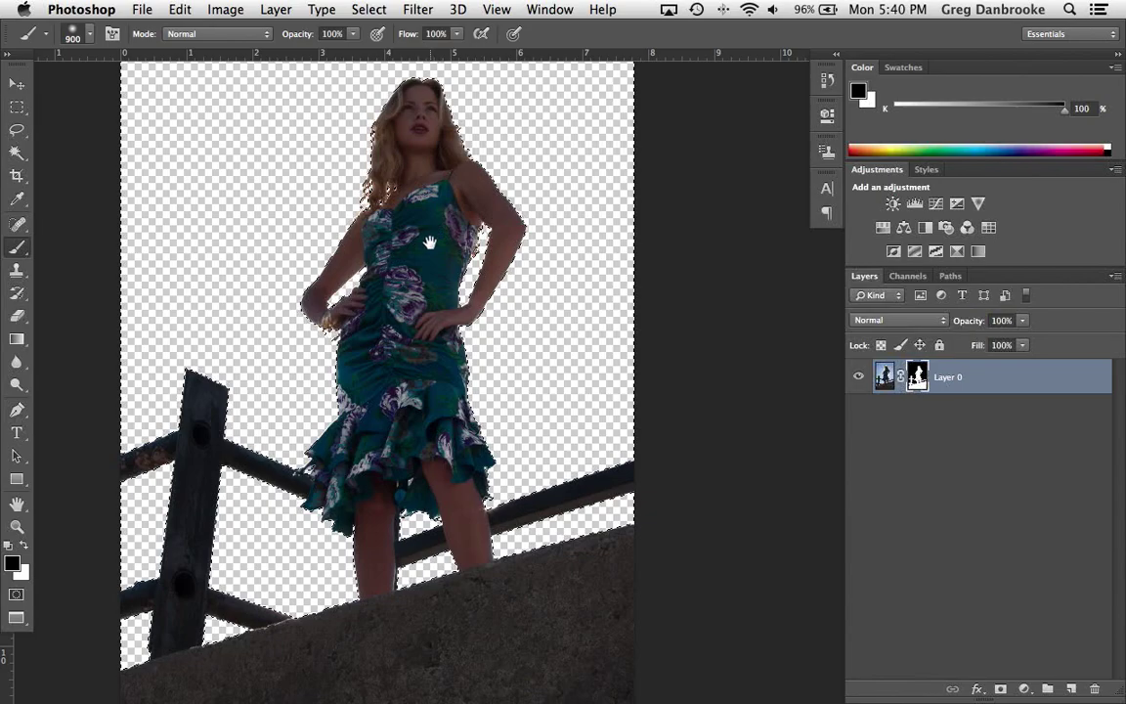
{"action": "scroll", "coordinate": [401, 289], "scroll_direction": "up", "scroll_amount": 10}
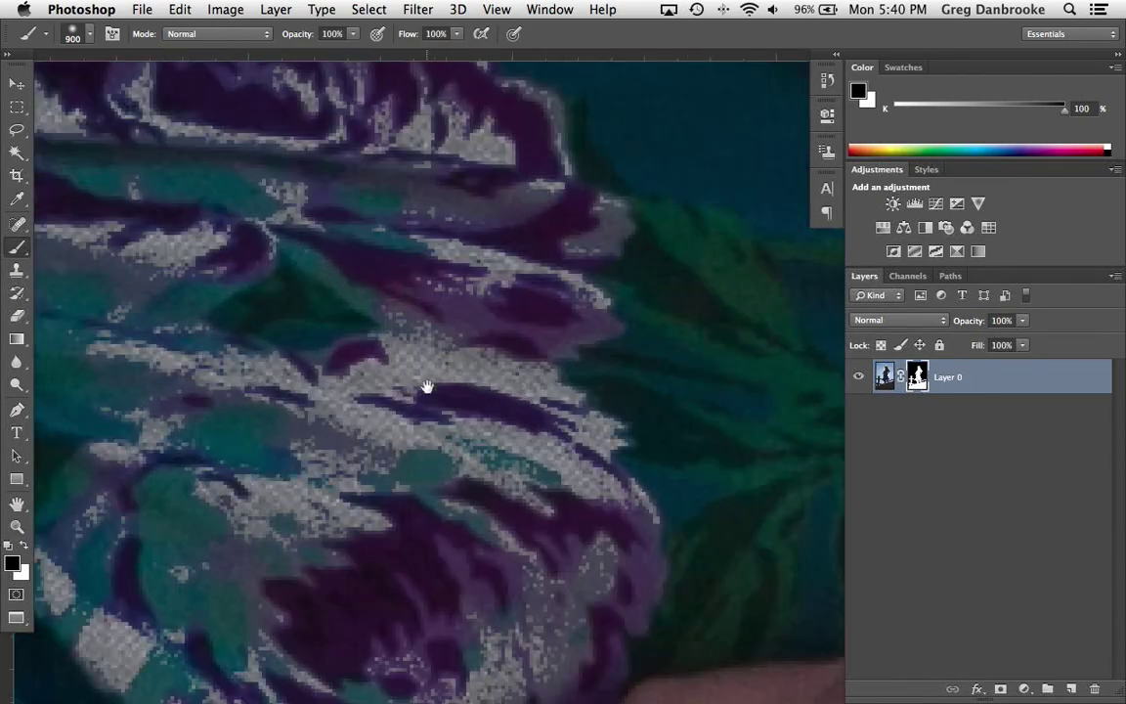
{"action": "scroll", "coordinate": [427, 387], "scroll_direction": "down", "scroll_amount": 2}
{"action": "left_click", "coordinate": [925, 277]}
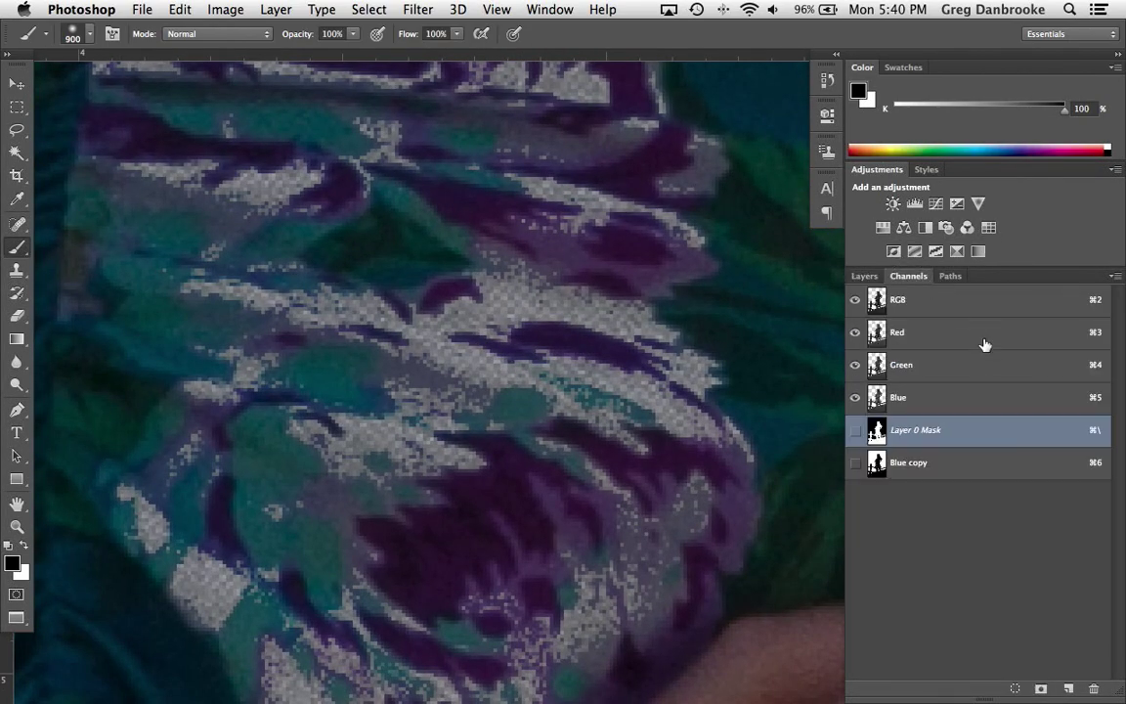
{"action": "left_click", "coordinate": [912, 467]}
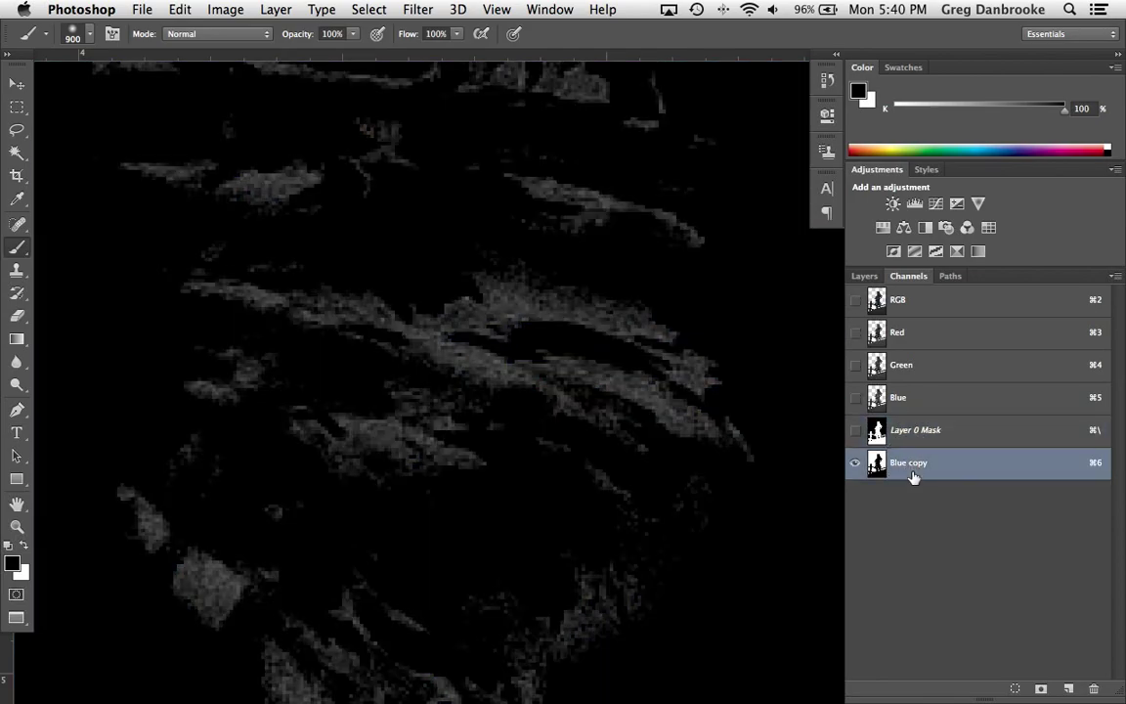
{"action": "key", "text": "super+2"}
{"action": "left_click", "coordinate": [862, 277]}
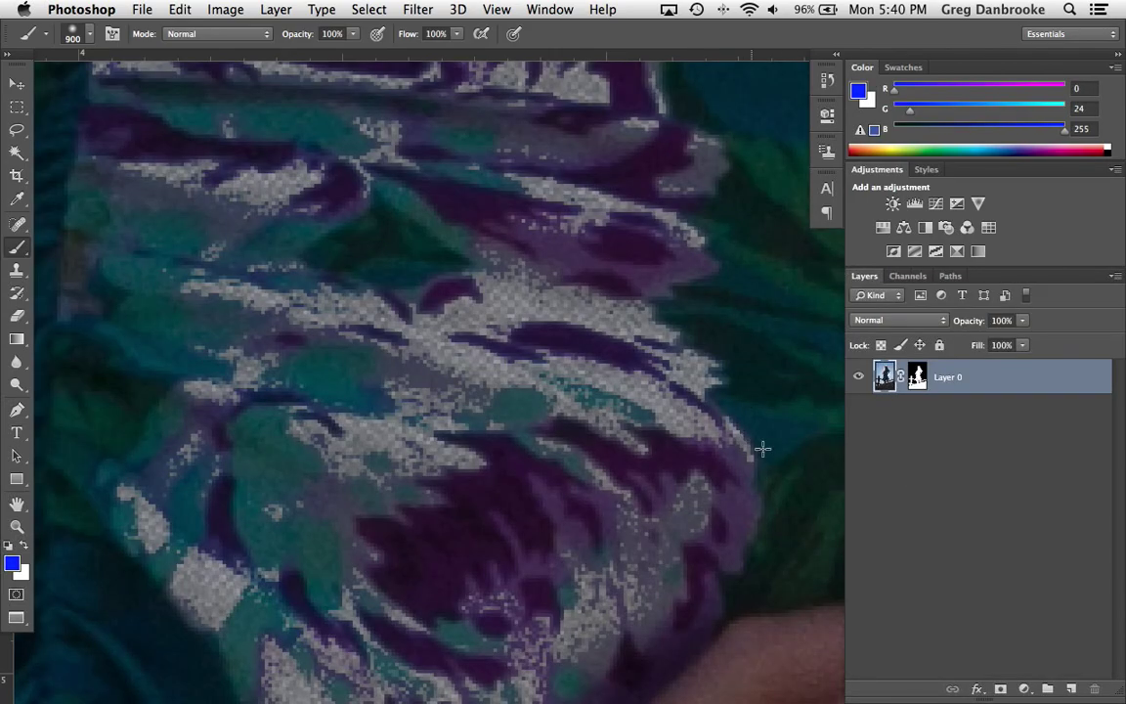
{"action": "left_click", "coordinate": [918, 378], "text": "alt"}
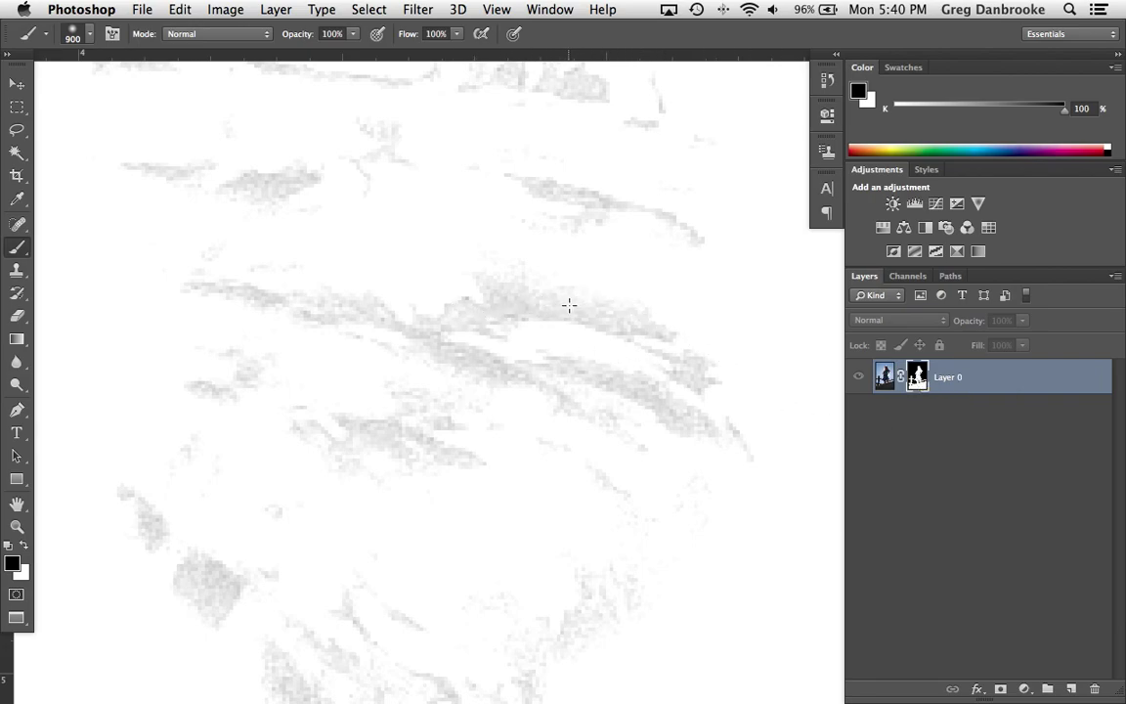
{"action": "key", "text": "ctrl+z"}
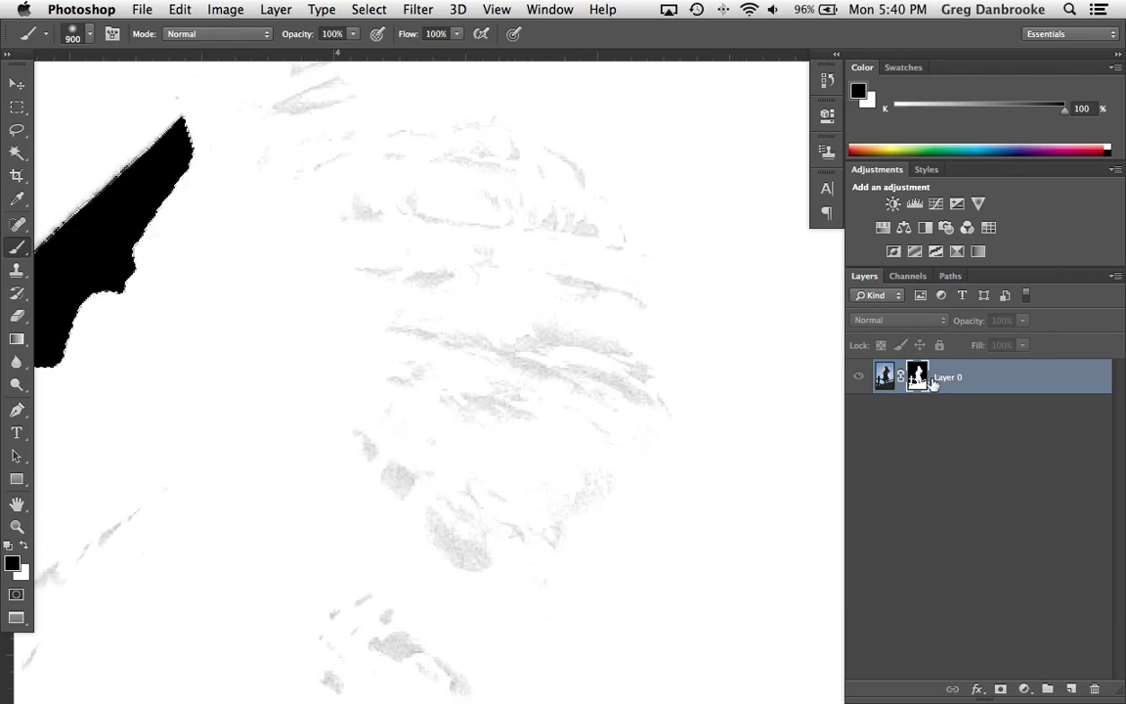
{"action": "left_click", "coordinate": [918, 377], "text": "alt"}
{"action": "left_click_drag", "start_coordinate": [540, 339], "coordinate": [623, 352]}
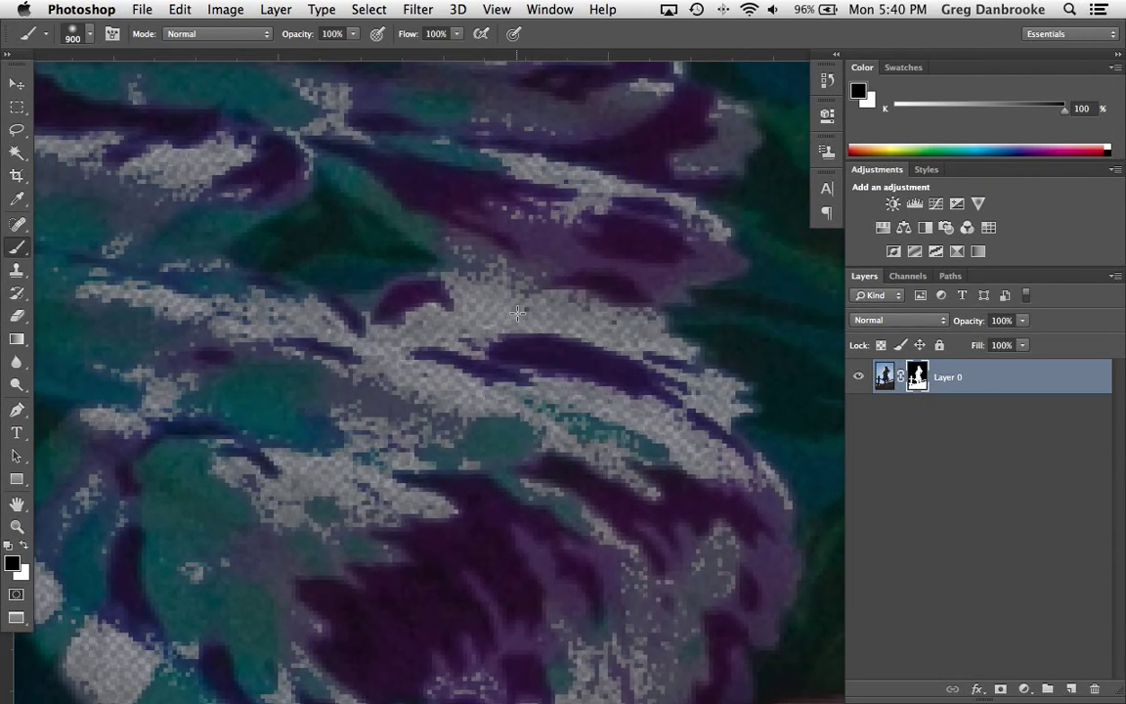
{"action": "key", "text": "super+minus"}
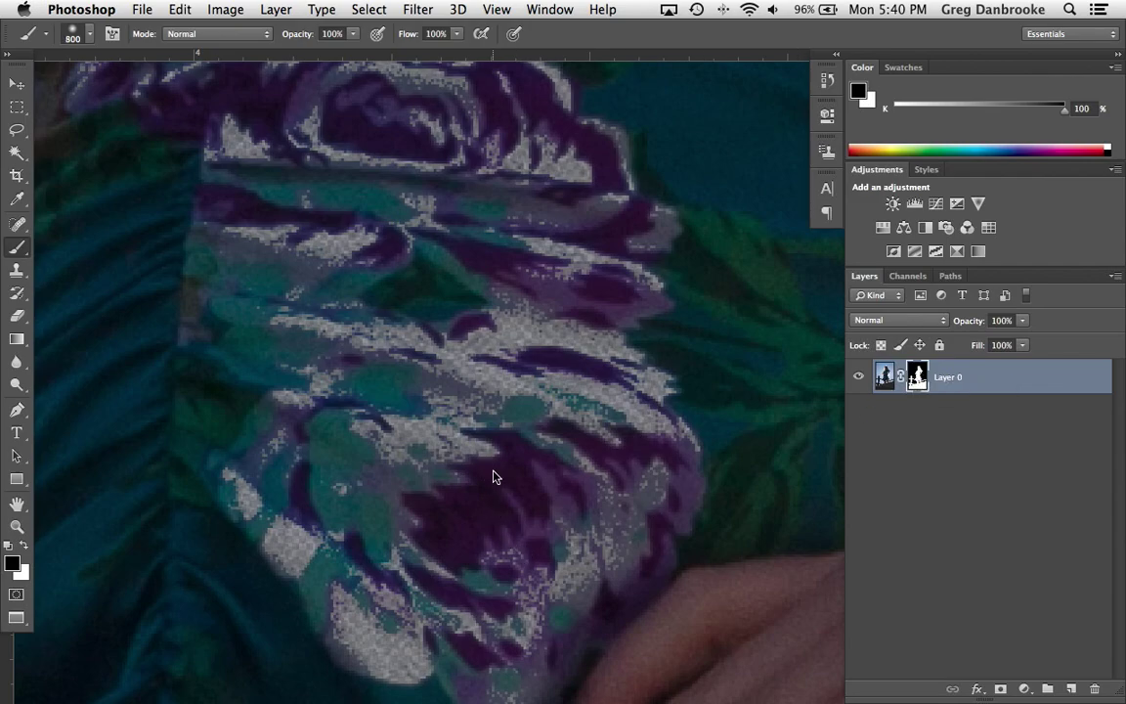
Step: Deselect, then paint white on the mask with a 30 px brush over the dress speckles
{"action": "key", "text": "x"}
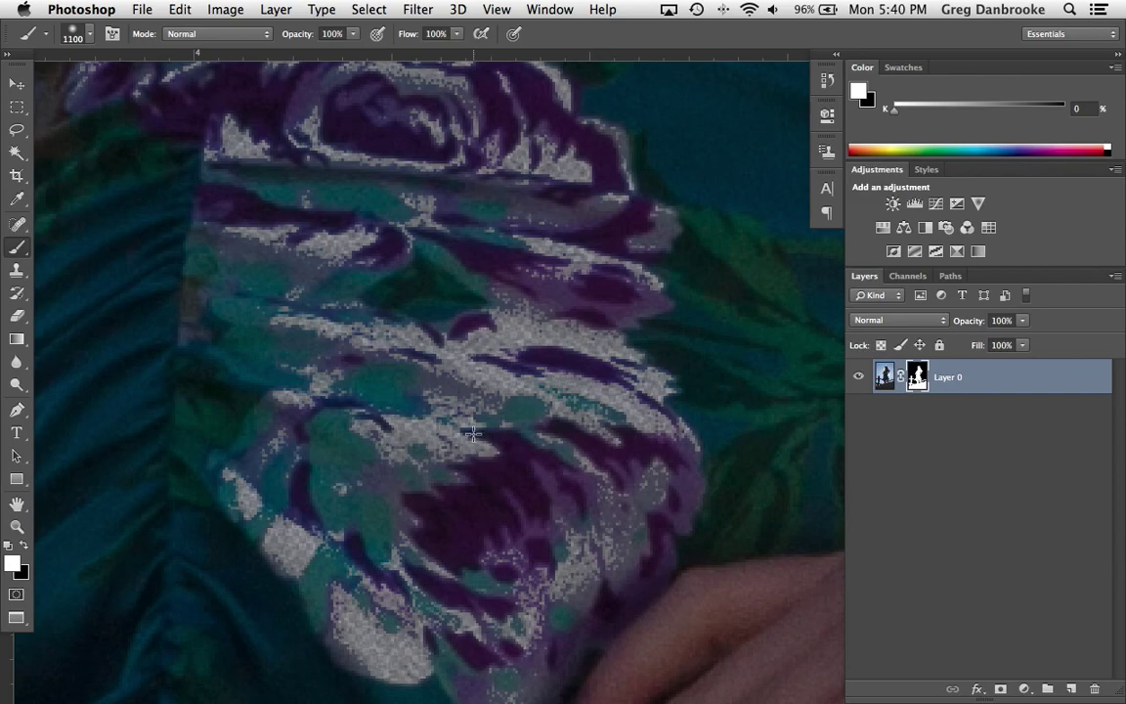
{"action": "key", "text": "bracketleft"}
{"action": "key", "text": "bracketleft"}
{"action": "key", "text": "bracketleft"}
{"action": "key", "text": "bracketleft"}
{"action": "key", "text": "bracketleft"}
{"action": "key", "text": "bracketleft"}
{"action": "key", "text": "bracketleft"}
{"action": "key", "text": "bracketleft"}
{"action": "key", "text": "bracketleft"}
{"action": "key", "text": "bracketleft"}
{"action": "key", "text": "bracketleft"}
{"action": "key", "text": "bracketleft"}
{"action": "key", "text": "bracketleft"}
{"action": "left_click", "coordinate": [354, 9]}
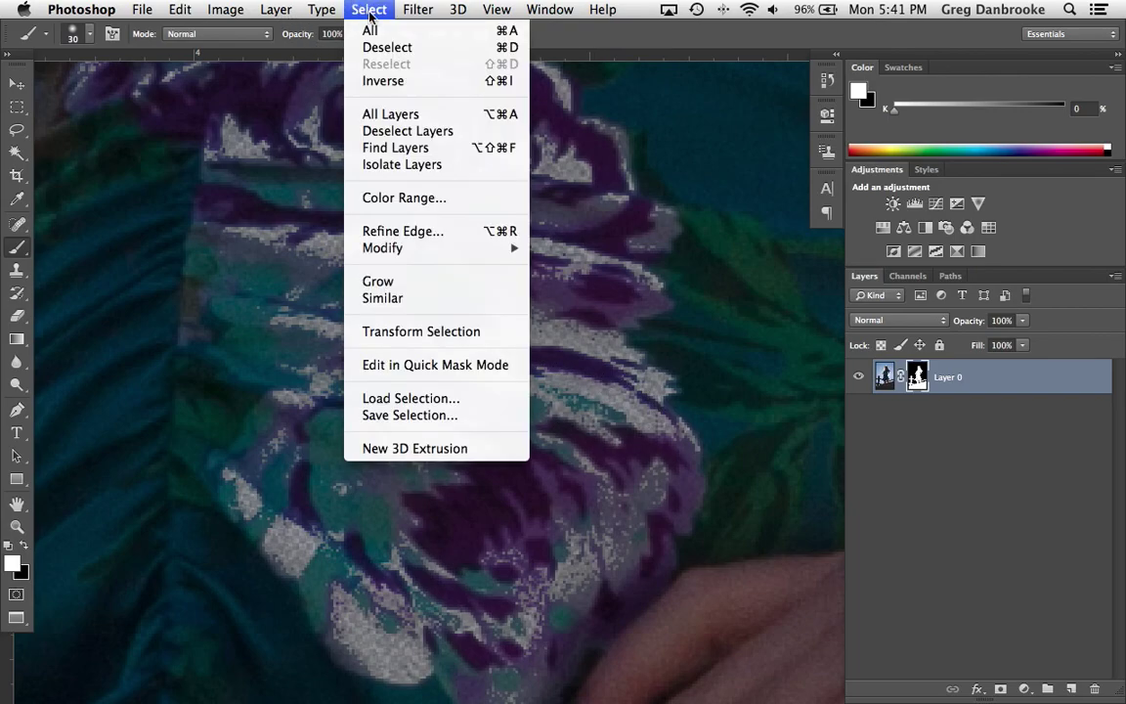
{"action": "left_click", "coordinate": [371, 48]}
{"action": "mouse_move", "coordinate": [605, 371]}
{"action": "left_mouse_down"}
{"action": "mouse_move", "coordinate": [568, 331]}
{"action": "mouse_move", "coordinate": [310, 327]}
{"action": "mouse_move", "coordinate": [448, 366]}
{"action": "mouse_move", "coordinate": [645, 410]}
{"action": "left_mouse_up"}
{"action": "mouse_move", "coordinate": [667, 562]}
{"action": "left_mouse_down"}
{"action": "mouse_move", "coordinate": [611, 546]}
{"action": "mouse_move", "coordinate": [285, 611]}
{"action": "mouse_move", "coordinate": [352, 548]}
{"action": "left_mouse_up"}
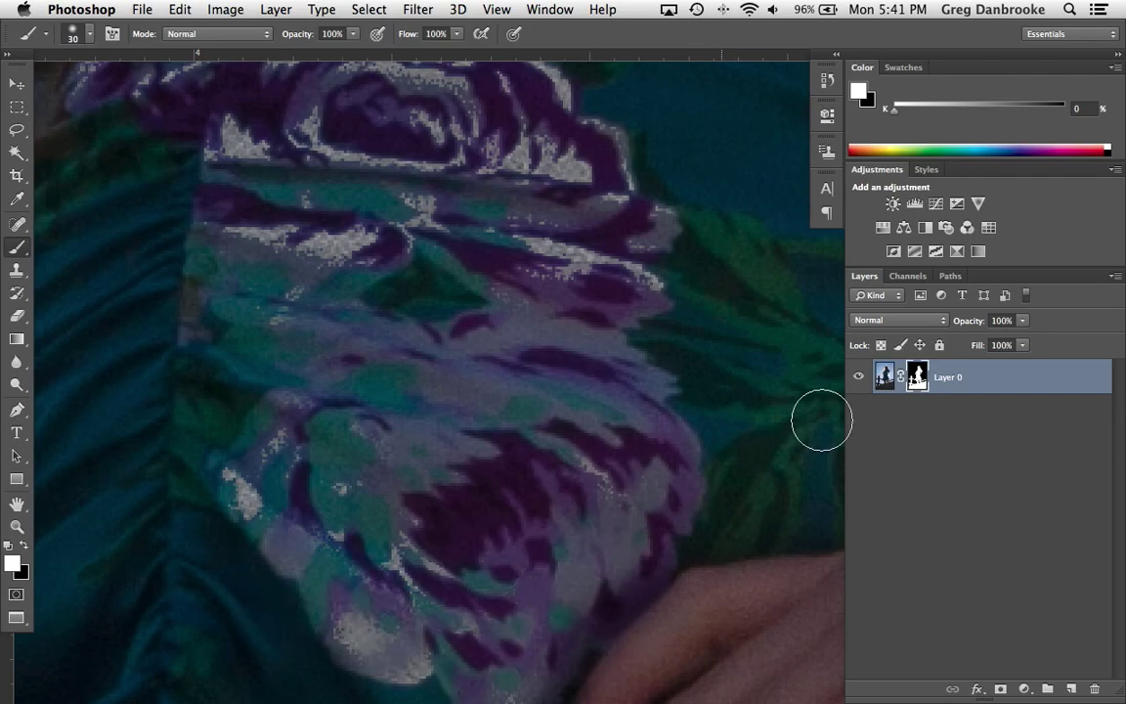
Step: Show the layer mask on its own and set the brush hardness to 100%
{"action": "left_click", "coordinate": [917, 379], "text": "alt"}
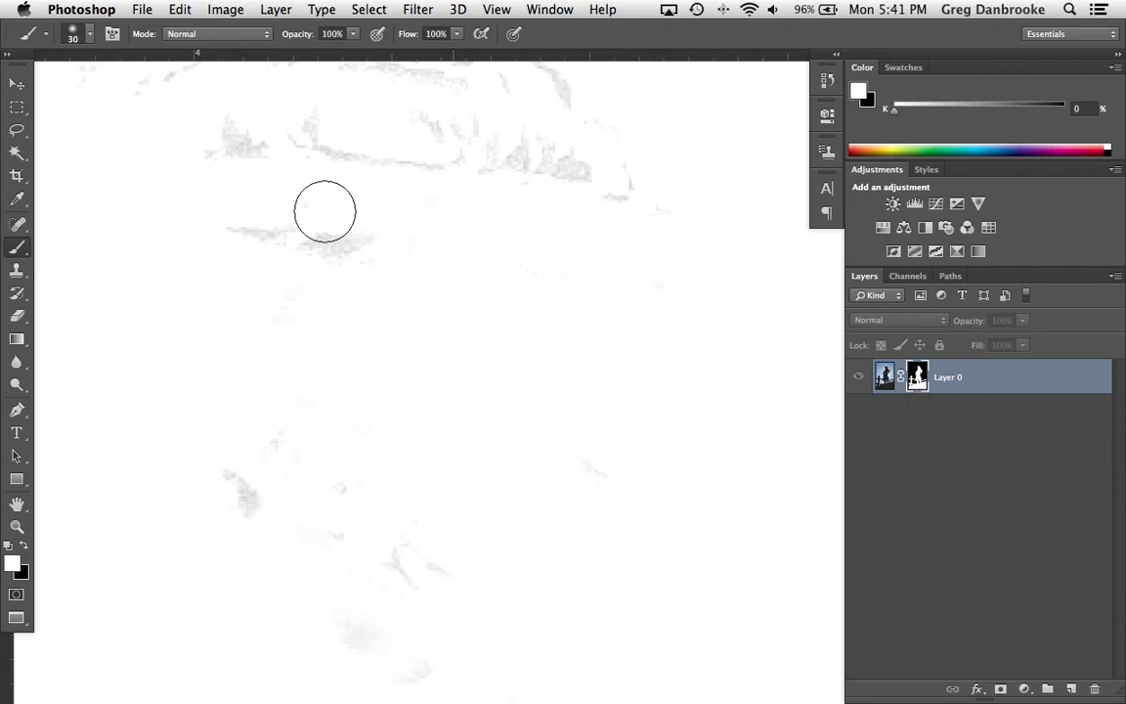
{"action": "scroll", "coordinate": [496, 378], "scroll_direction": "down", "scroll_amount": 5}
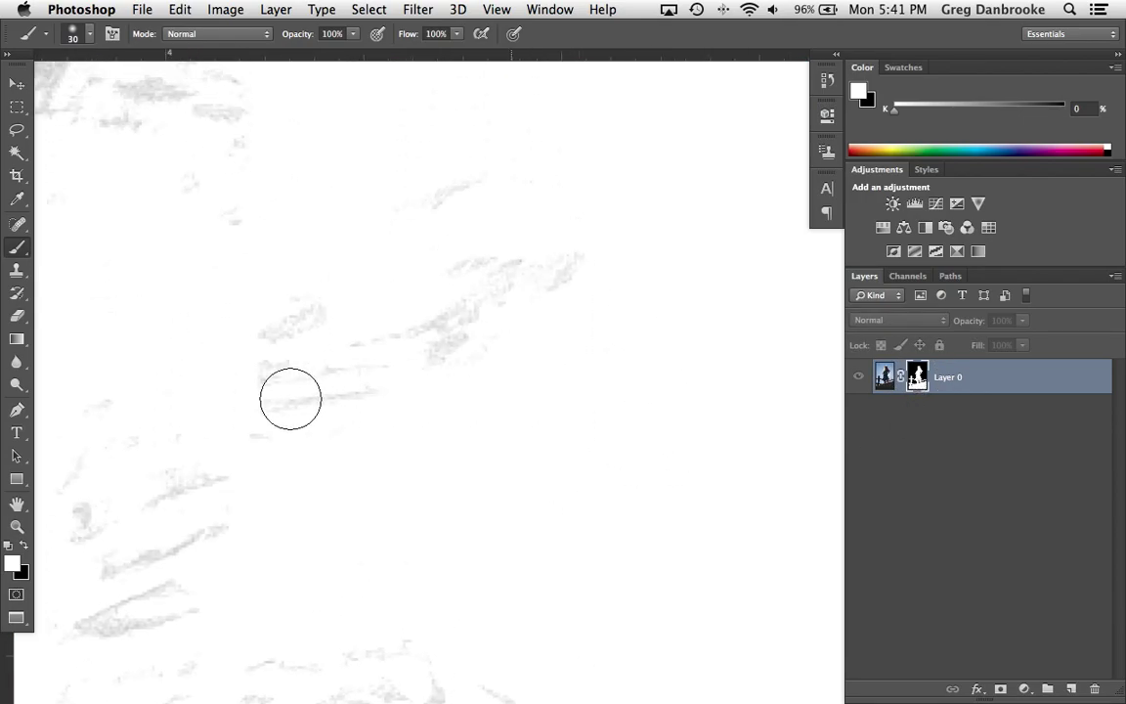
{"action": "scroll", "coordinate": [311, 330], "scroll_direction": "down", "scroll_amount": 5}
{"action": "right_click", "coordinate": [315, 333]}
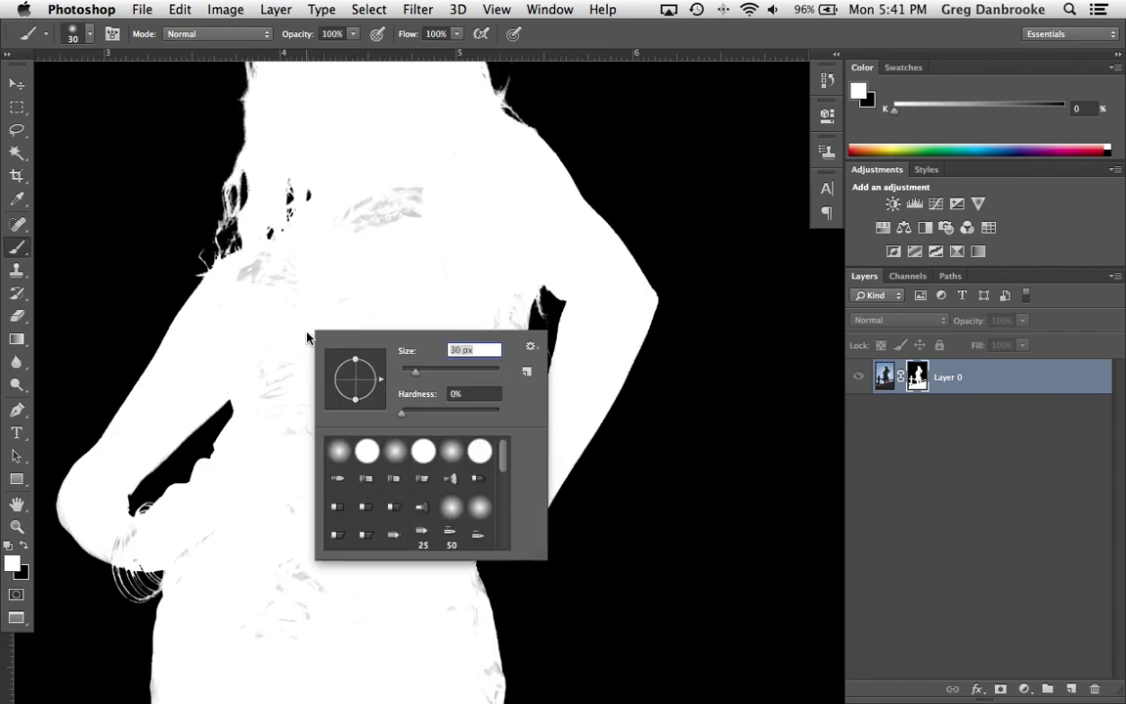
{"action": "left_click_drag", "start_coordinate": [445, 420], "coordinate": [460, 412]}
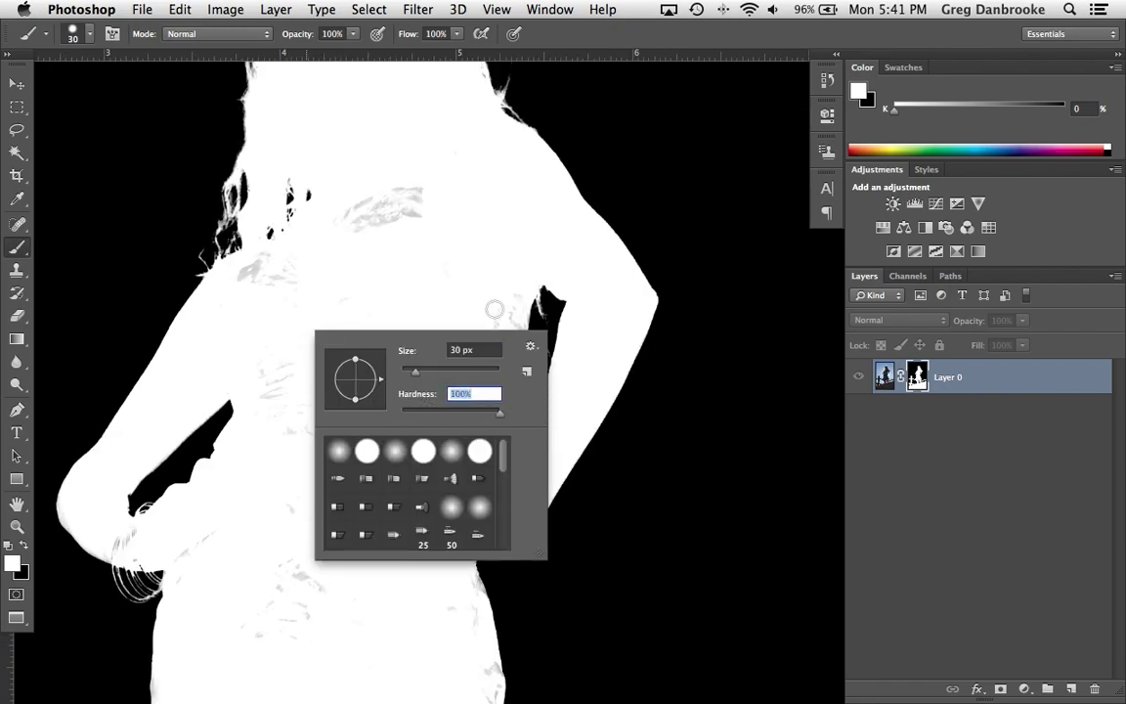
{"action": "key", "text": "Return"}
Step: Paint the grey chest streaks white with a 100 px brush, then view the full image fitted on screen
{"action": "key", "text": "bracketright"}
{"action": "key", "text": "bracketright"}
{"action": "key", "text": "bracketright"}
{"action": "key", "text": "bracketright"}
{"action": "key", "text": "bracketright"}
{"action": "key", "text": "bracketright"}
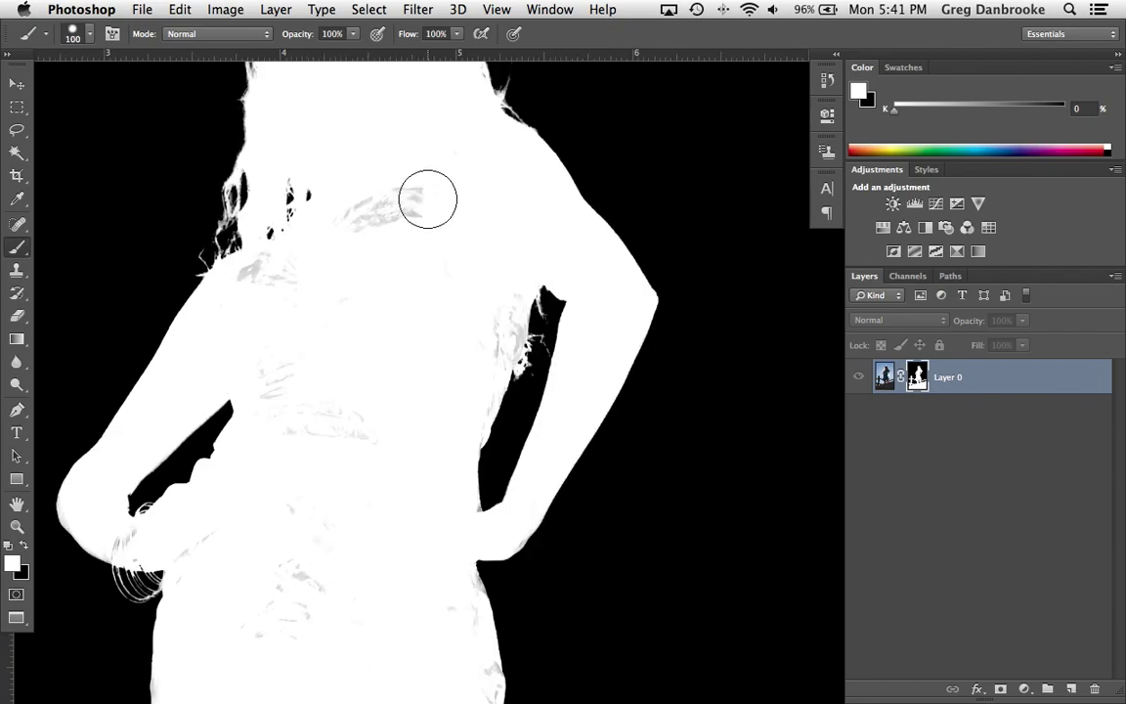
{"action": "mouse_move", "coordinate": [427, 193]}
{"action": "left_mouse_down"}
{"action": "mouse_move", "coordinate": [395, 202]}
{"action": "mouse_move", "coordinate": [353, 222]}
{"action": "mouse_move", "coordinate": [321, 262]}
{"action": "mouse_move", "coordinate": [278, 265]}
{"action": "mouse_move", "coordinate": [248, 289]}
{"action": "mouse_move", "coordinate": [289, 289]}
{"action": "mouse_move", "coordinate": [336, 320]}
{"action": "mouse_move", "coordinate": [275, 366]}
{"action": "mouse_move", "coordinate": [313, 440]}
{"action": "mouse_move", "coordinate": [338, 403]}
{"action": "mouse_move", "coordinate": [424, 381]}
{"action": "mouse_move", "coordinate": [496, 301]}
{"action": "mouse_move", "coordinate": [489, 341]}
{"action": "mouse_move", "coordinate": [330, 561]}
{"action": "mouse_move", "coordinate": [292, 505]}
{"action": "mouse_move", "coordinate": [287, 624]}
{"action": "mouse_move", "coordinate": [295, 502]}
{"action": "mouse_move", "coordinate": [214, 555]}
{"action": "mouse_move", "coordinate": [492, 530]}
{"action": "left_mouse_up"}
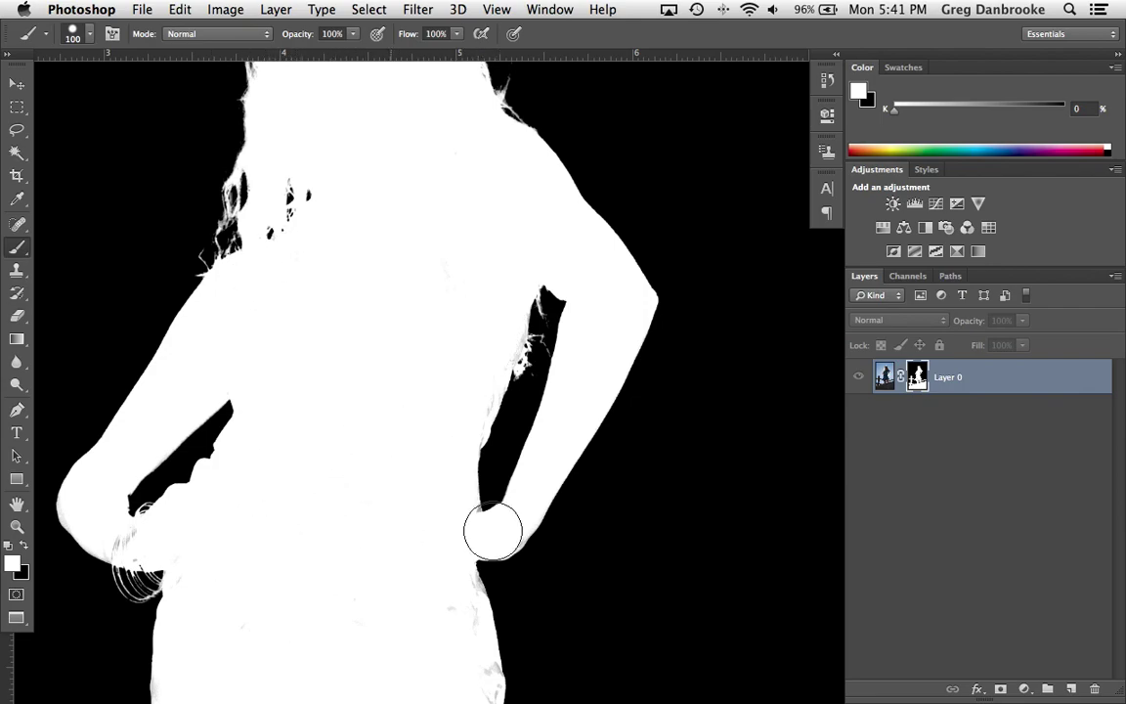
{"action": "left_click", "coordinate": [923, 382], "text": "alt"}
{"action": "key", "text": "super+0"}
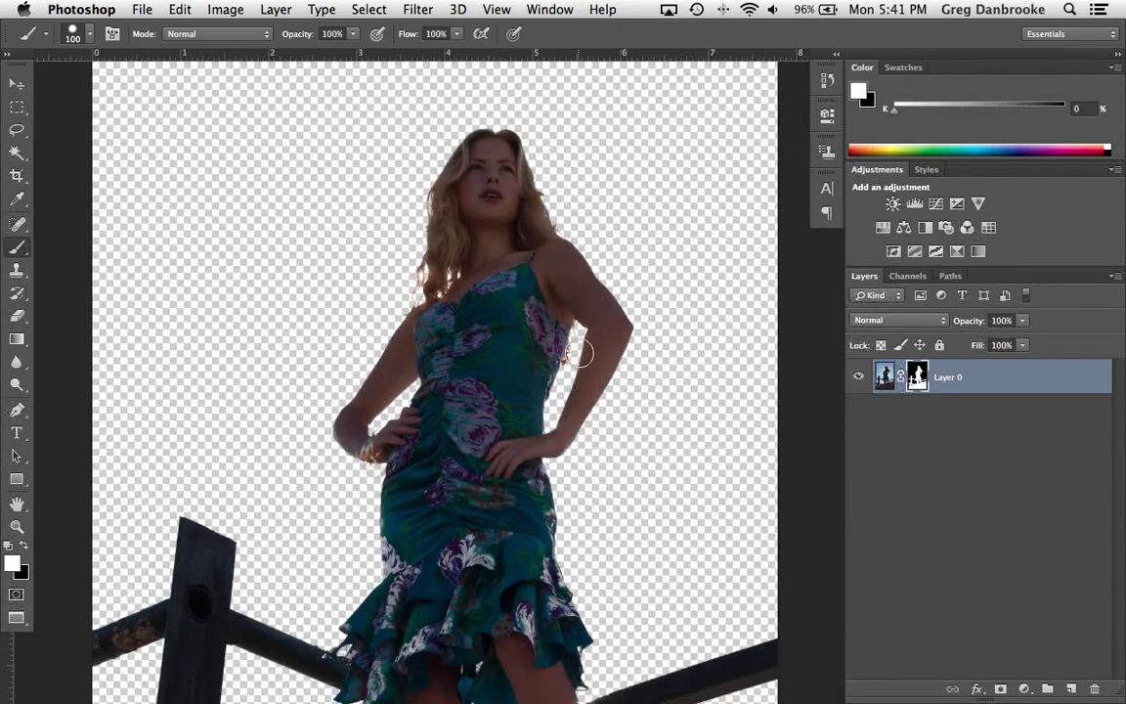